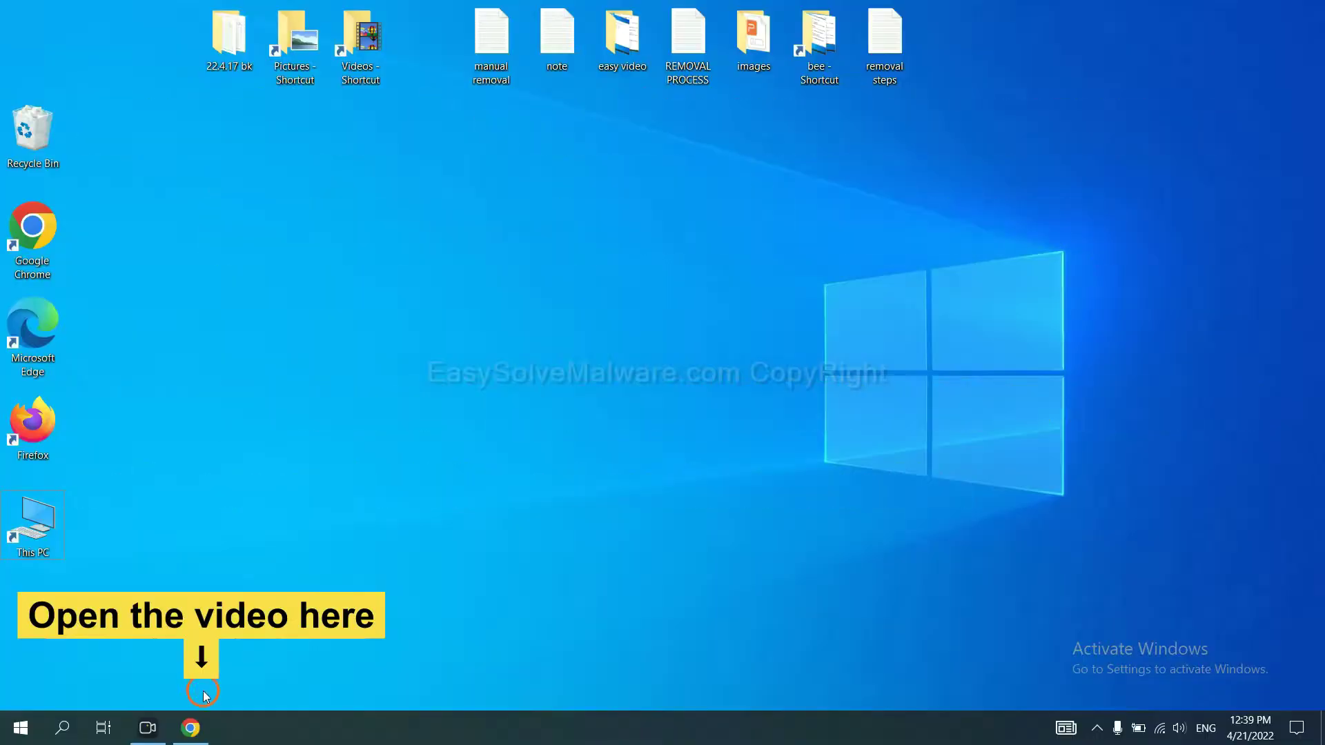
Bring up Chrome and download the SpyHunter for Windows installer from the removal guide.
click(201, 726)
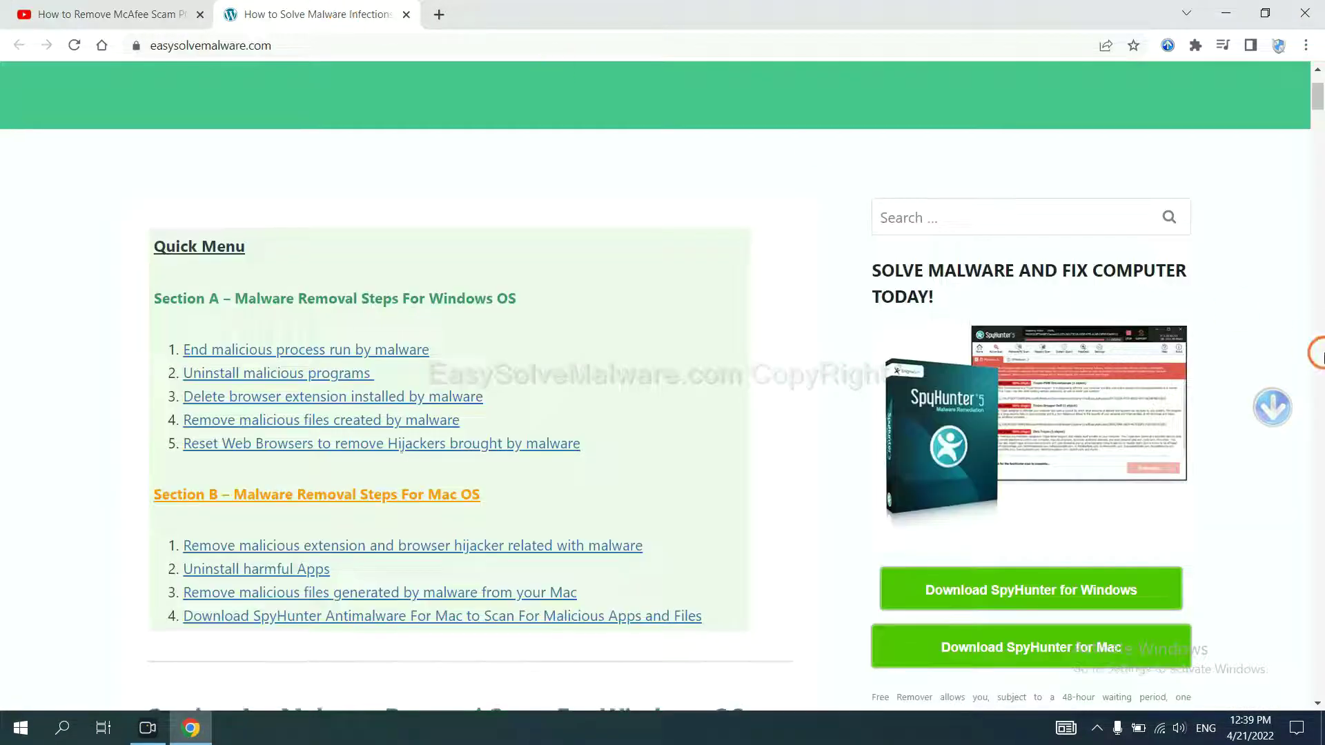
scroll(1315, 352, down, 3)
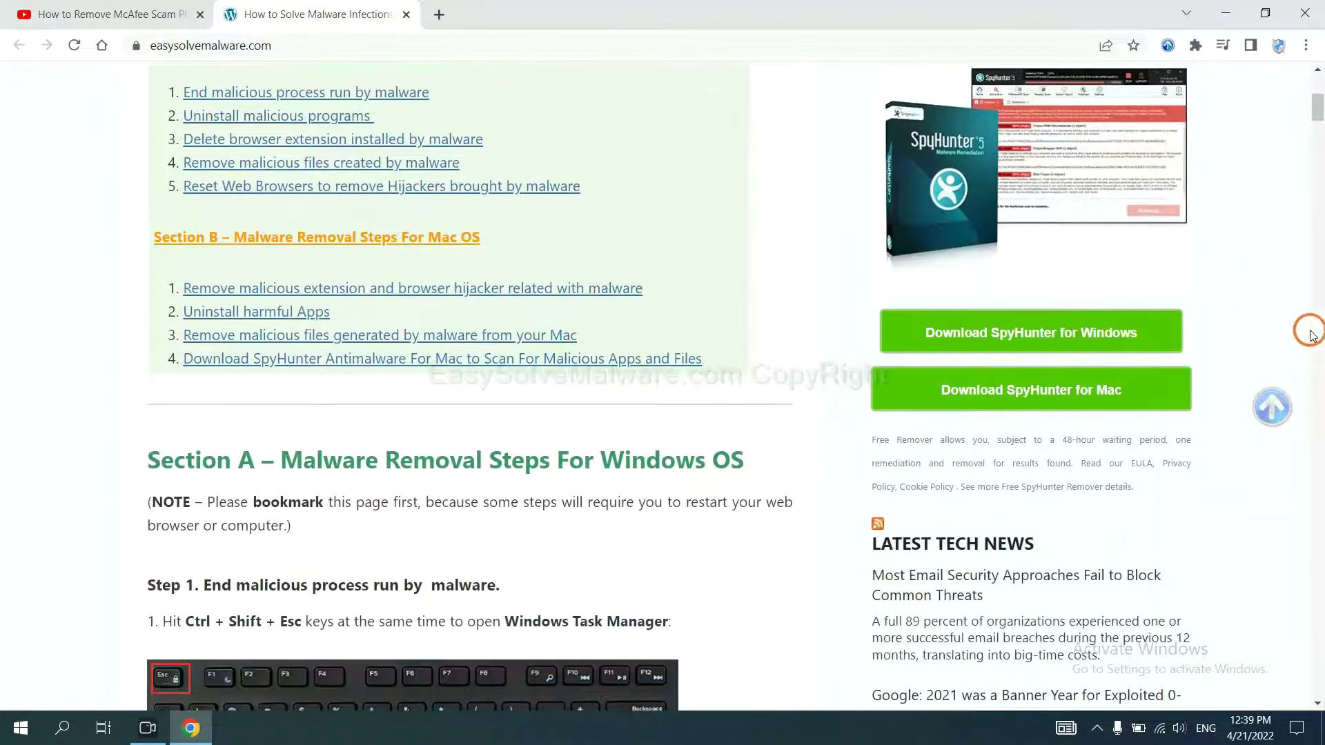
click(1126, 331)
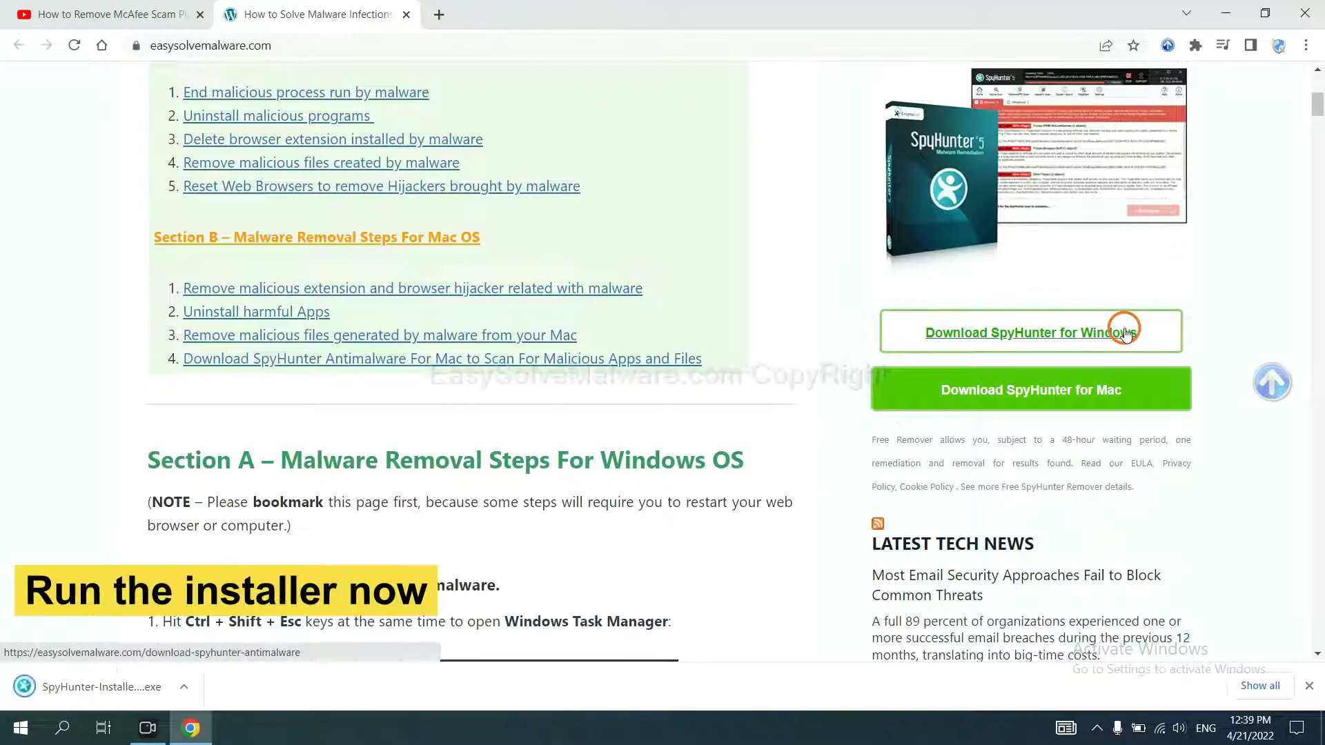
Run the SpyHunter 5 installer in English, accept the EULA, install and finish setup.
click(82, 688)
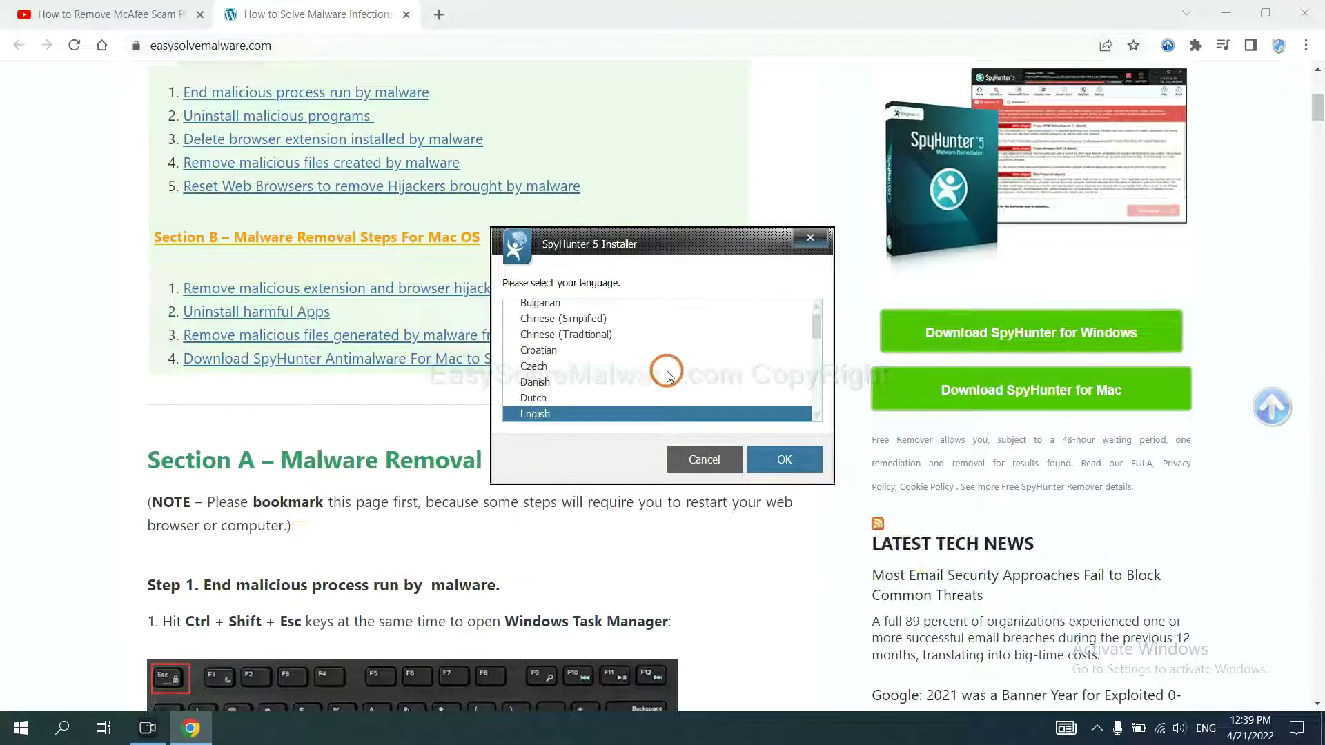
click(767, 459)
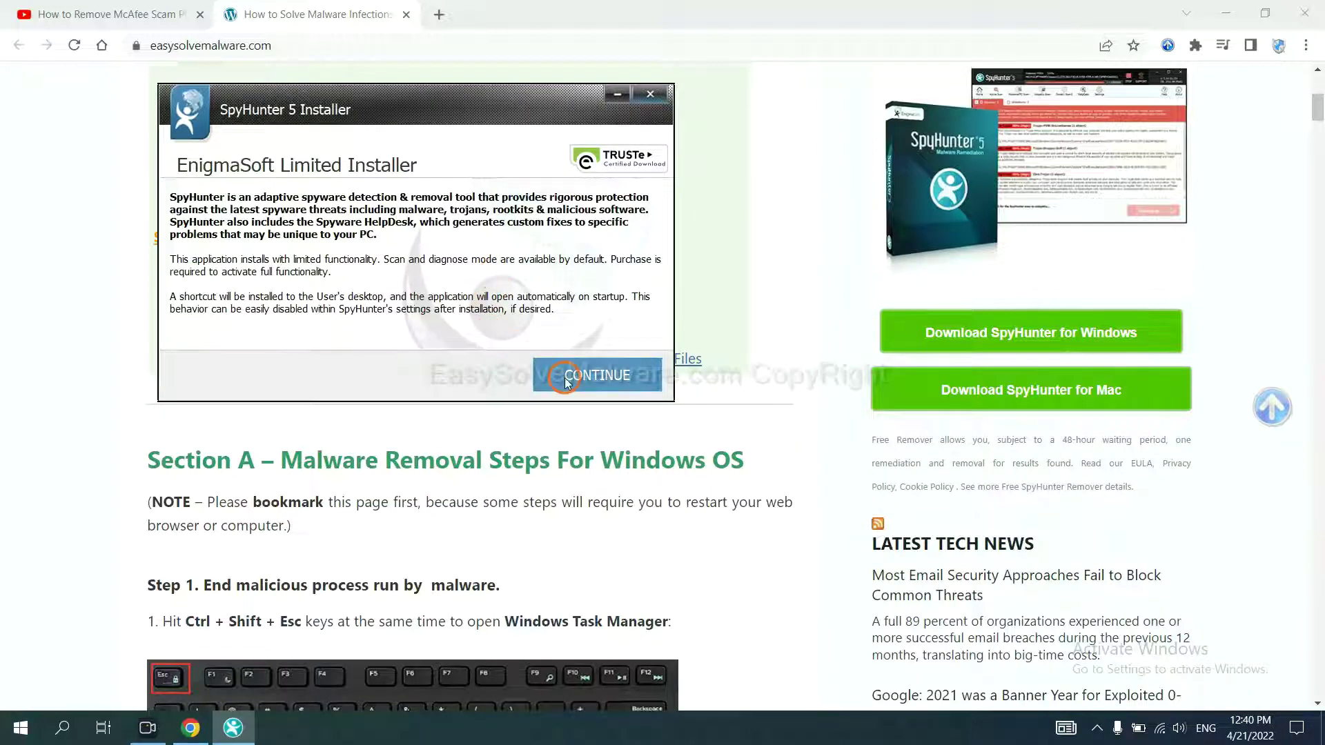
click(565, 377)
click(426, 332)
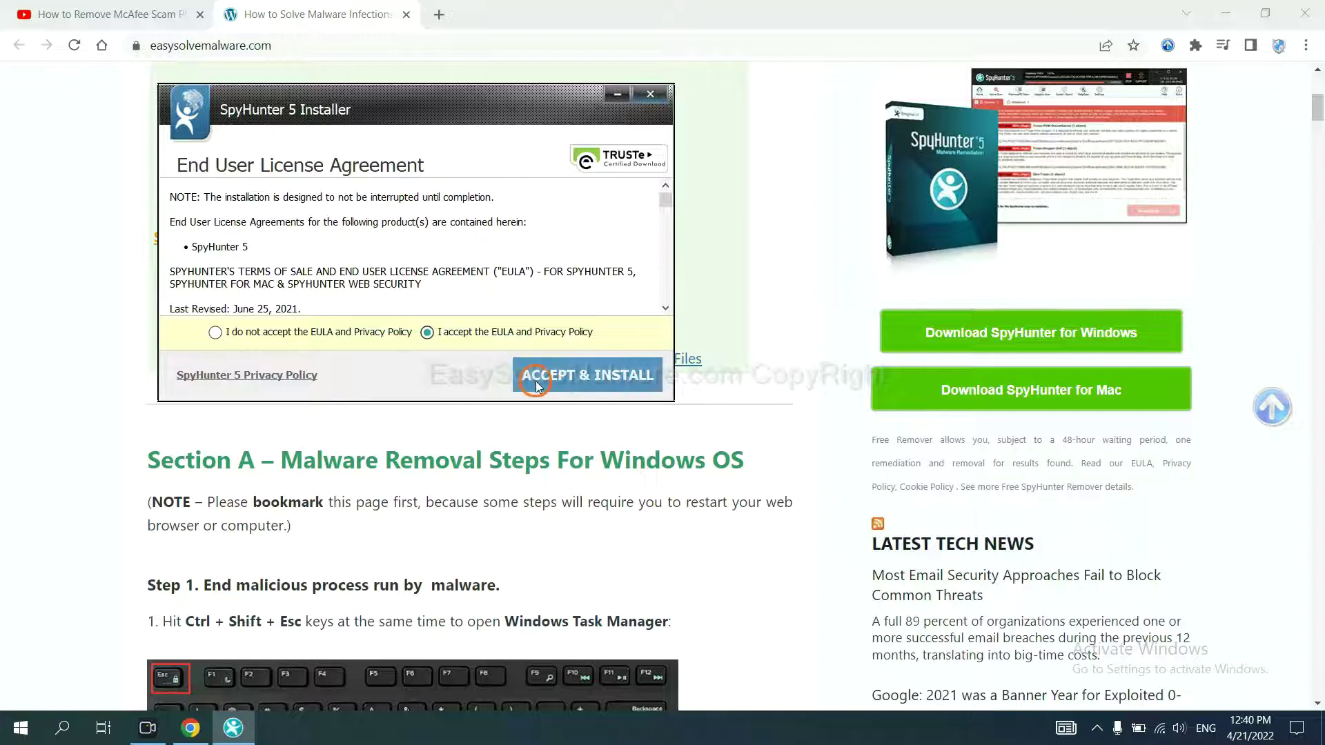
click(537, 385)
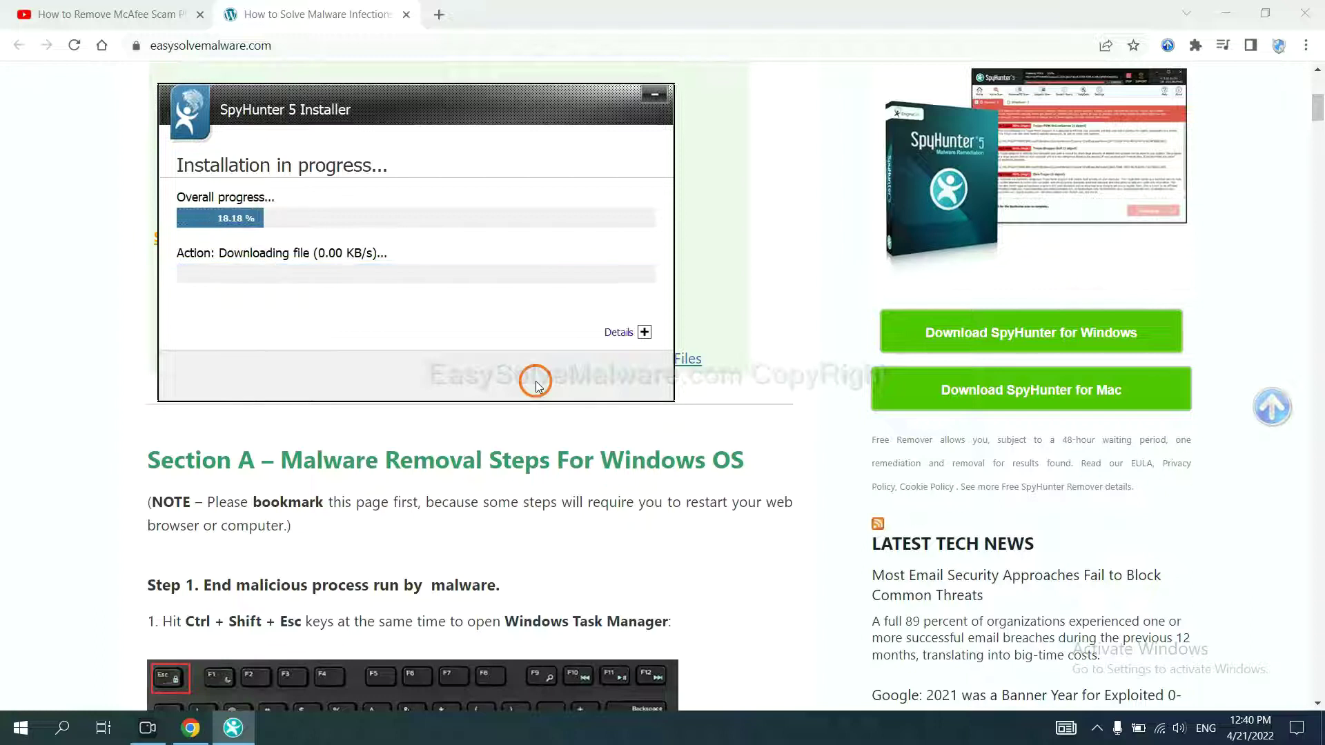
click(655, 469)
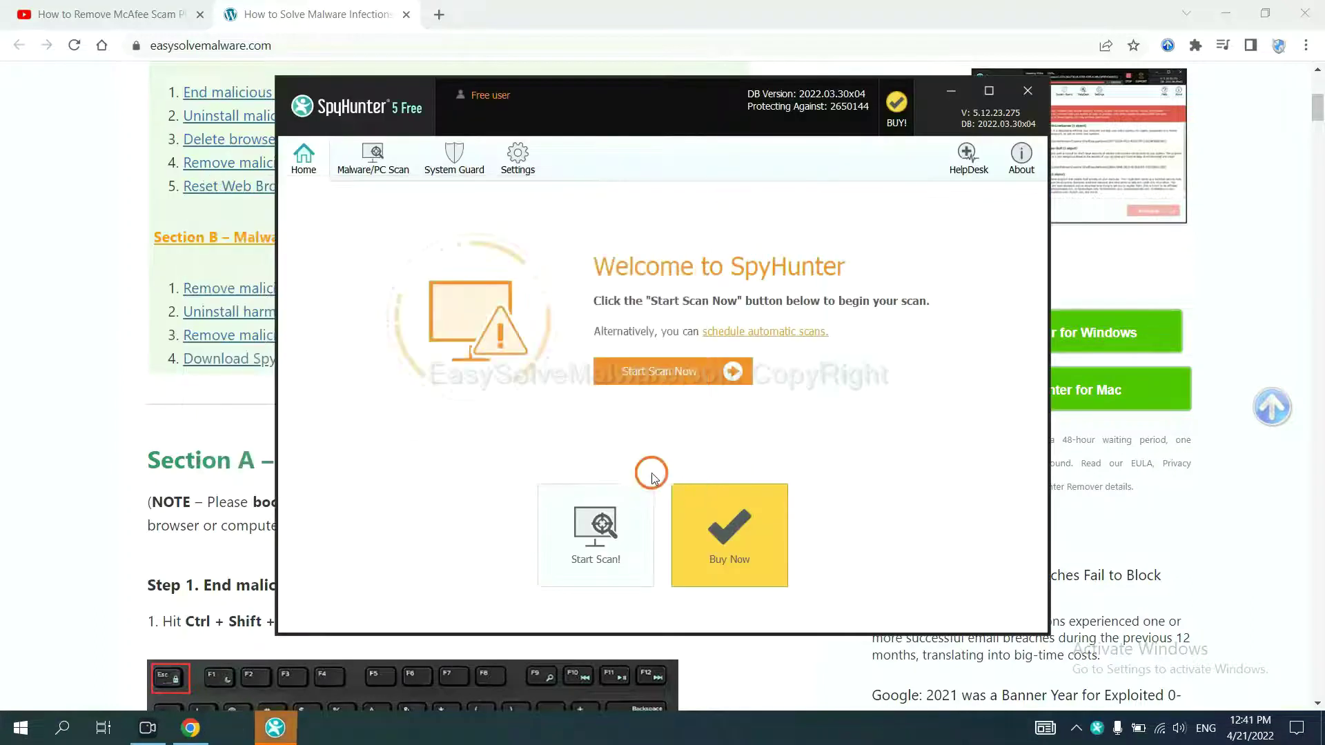
Scan the computer with SpyHunter and proceed past the remove360.bat detection.
click(652, 375)
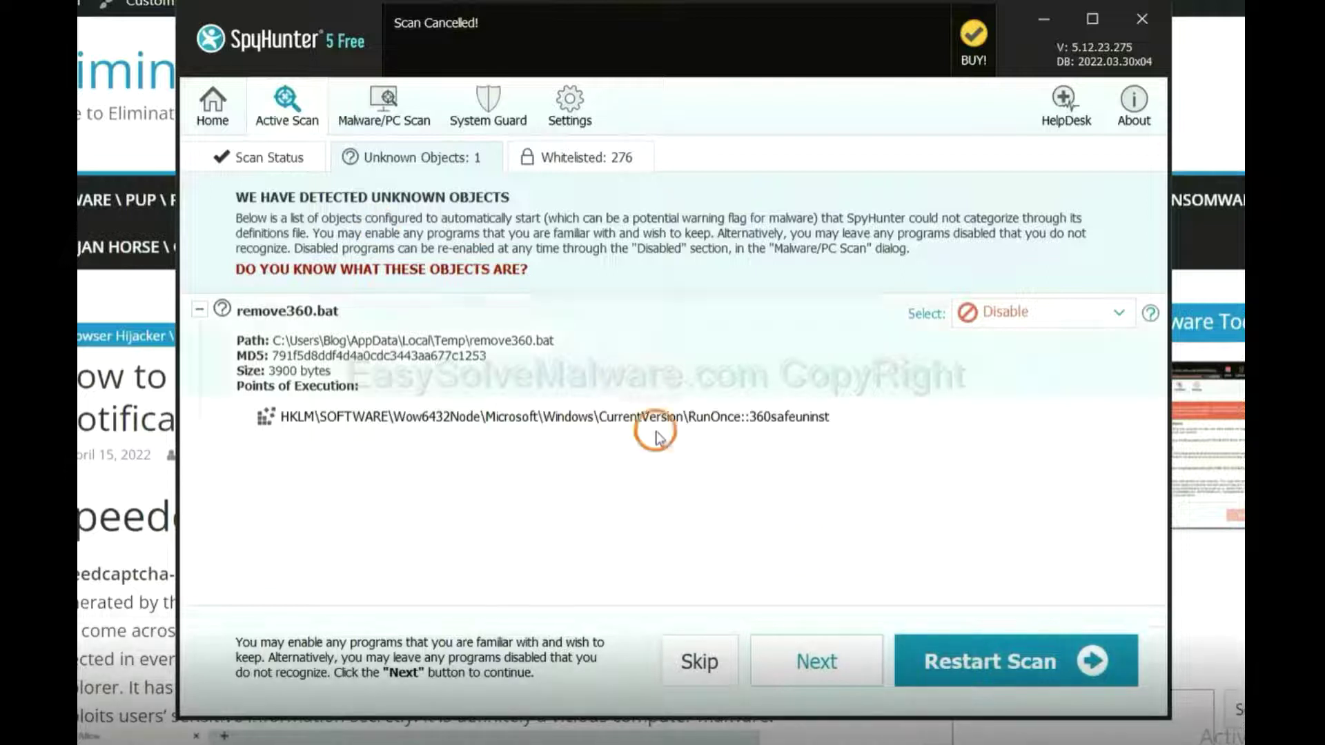
click(814, 659)
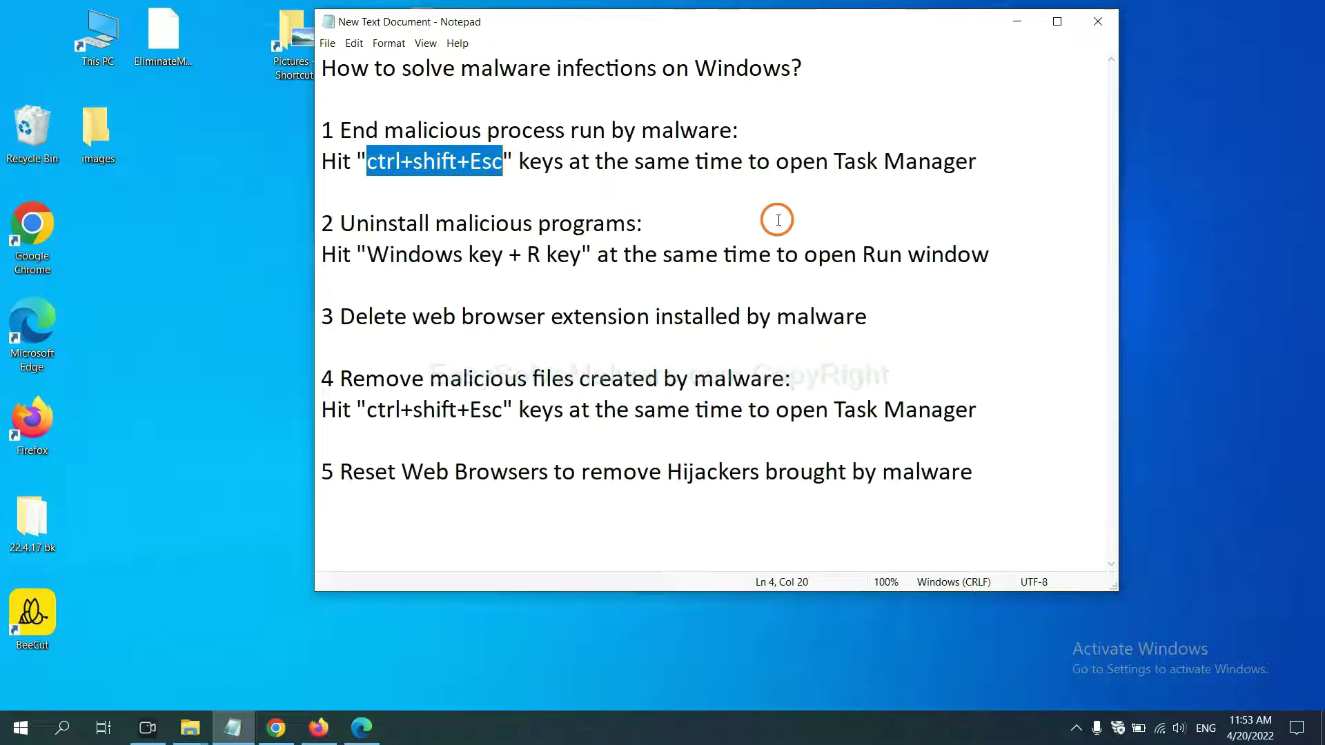
Following note step 1, end Usermode Font Driver Host via Ctrl+Shift+Esc and close Task Manager.
click(472, 166)
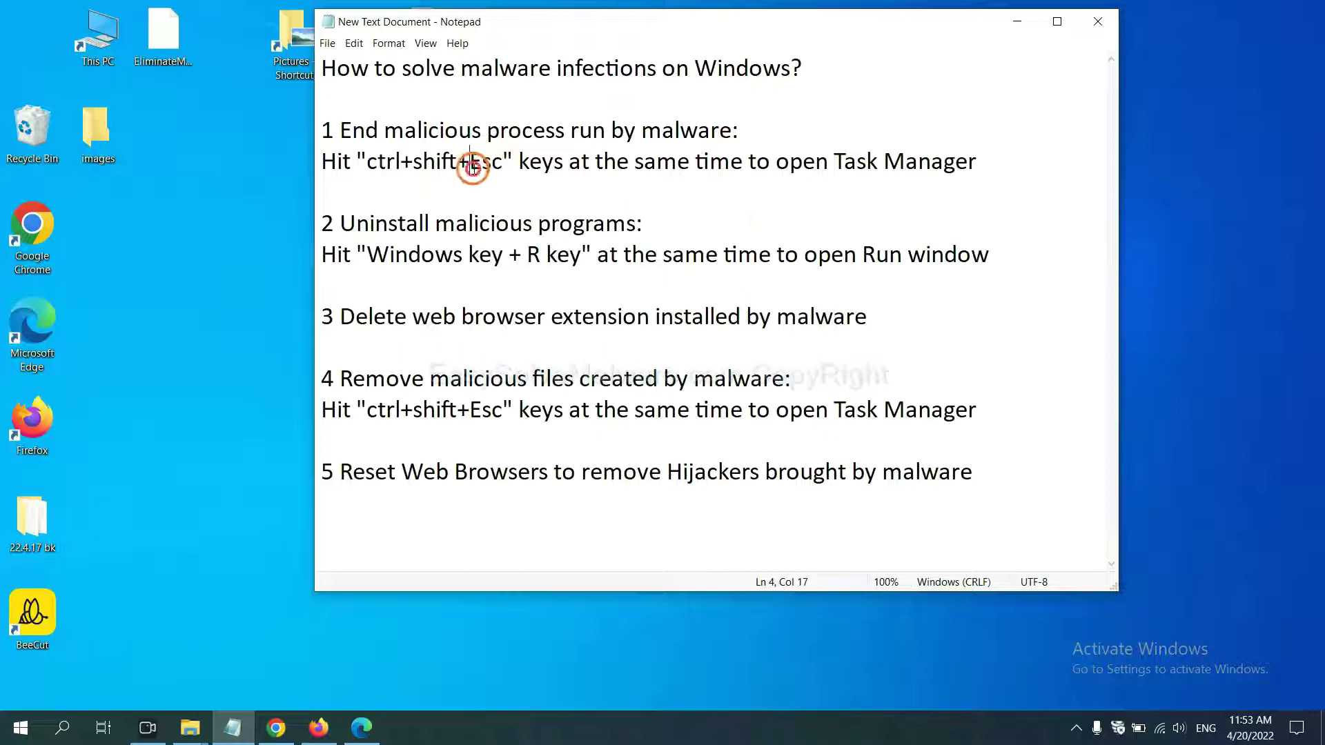
drag(503, 166, 366, 166)
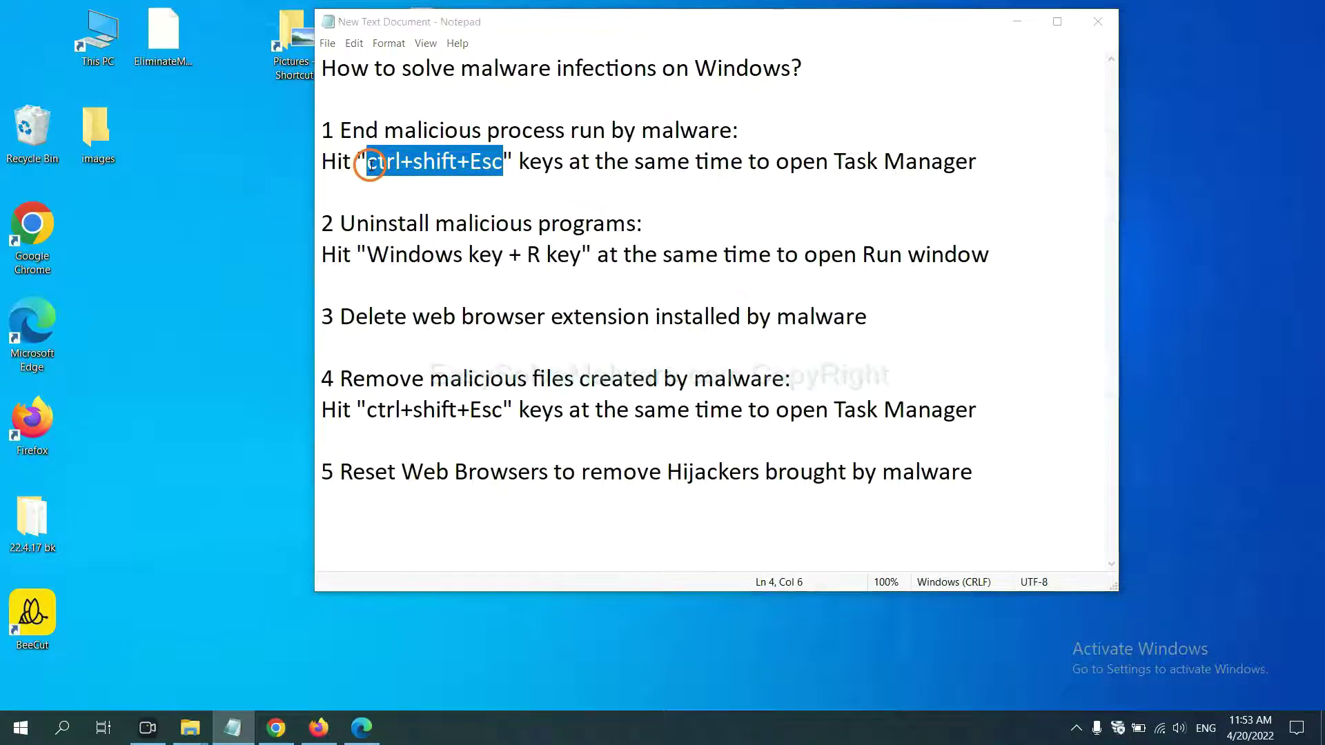
key(ctrl+shift+Escape)
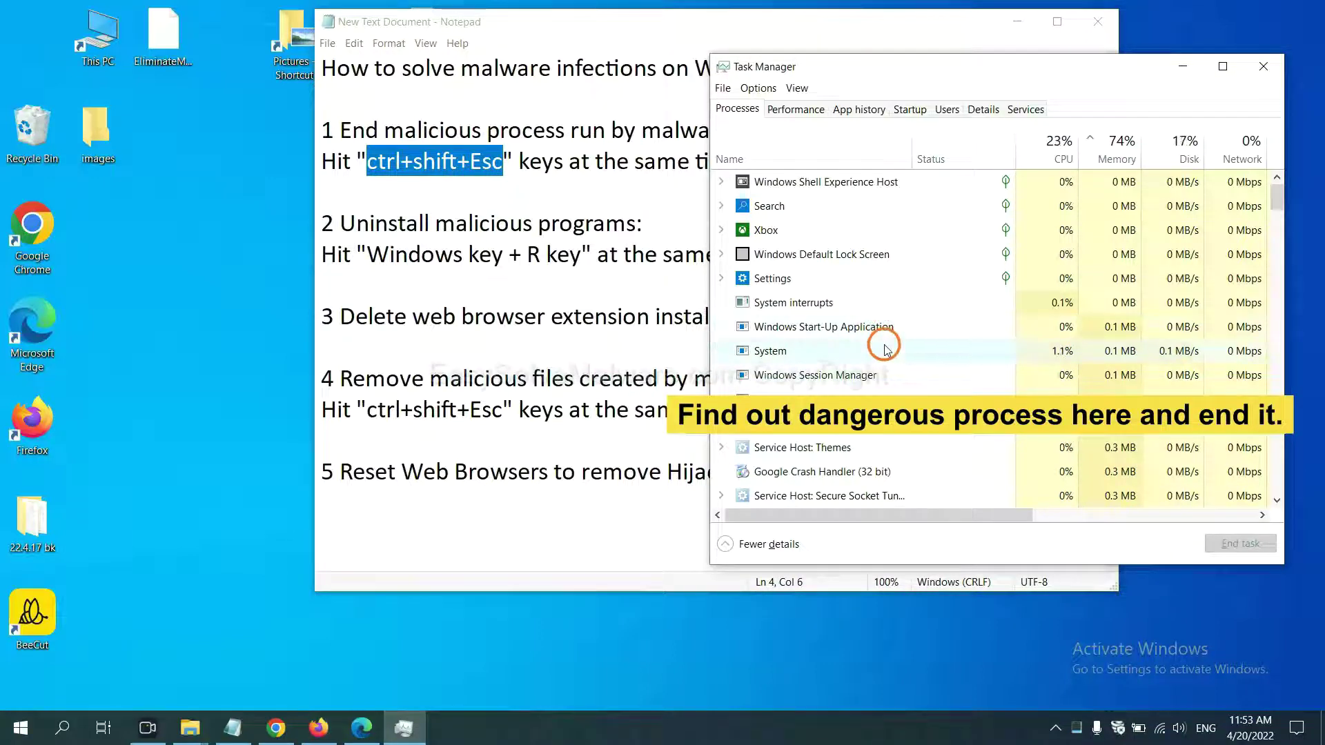
click(885, 350)
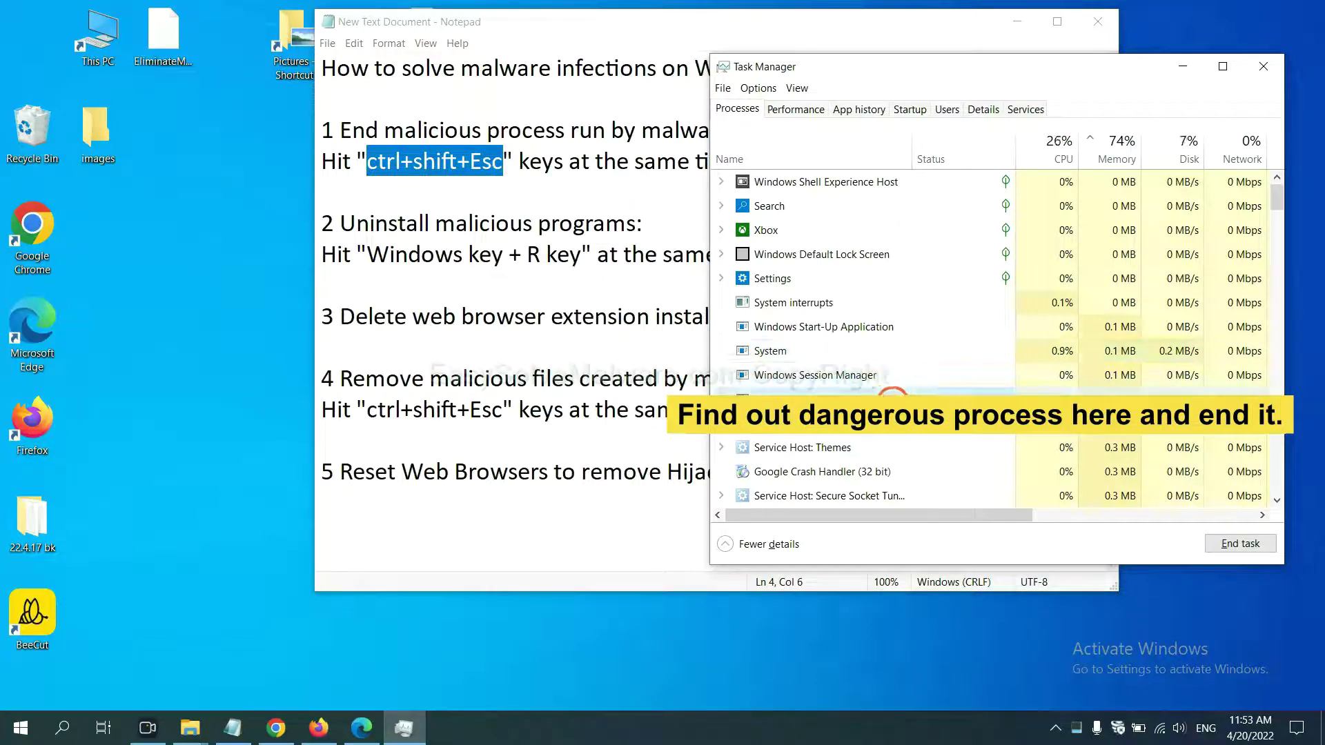
click(1251, 546)
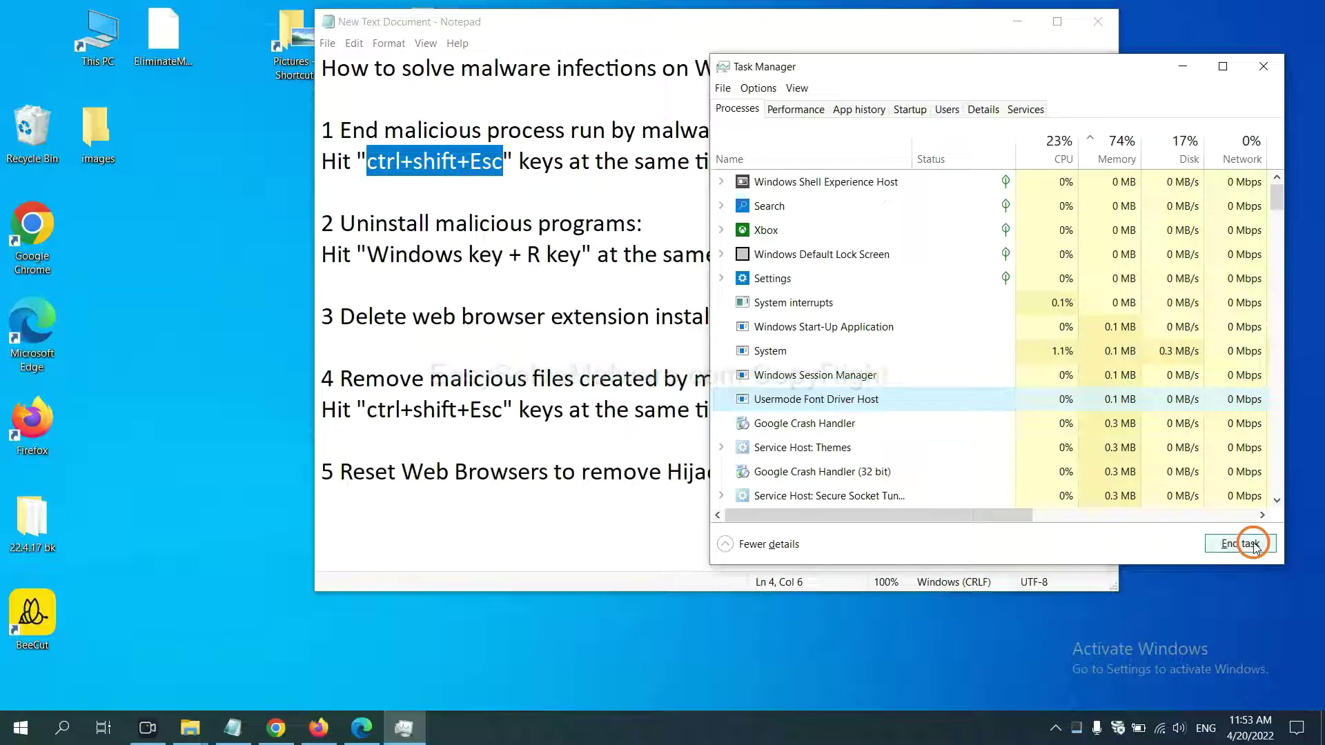
click(1260, 68)
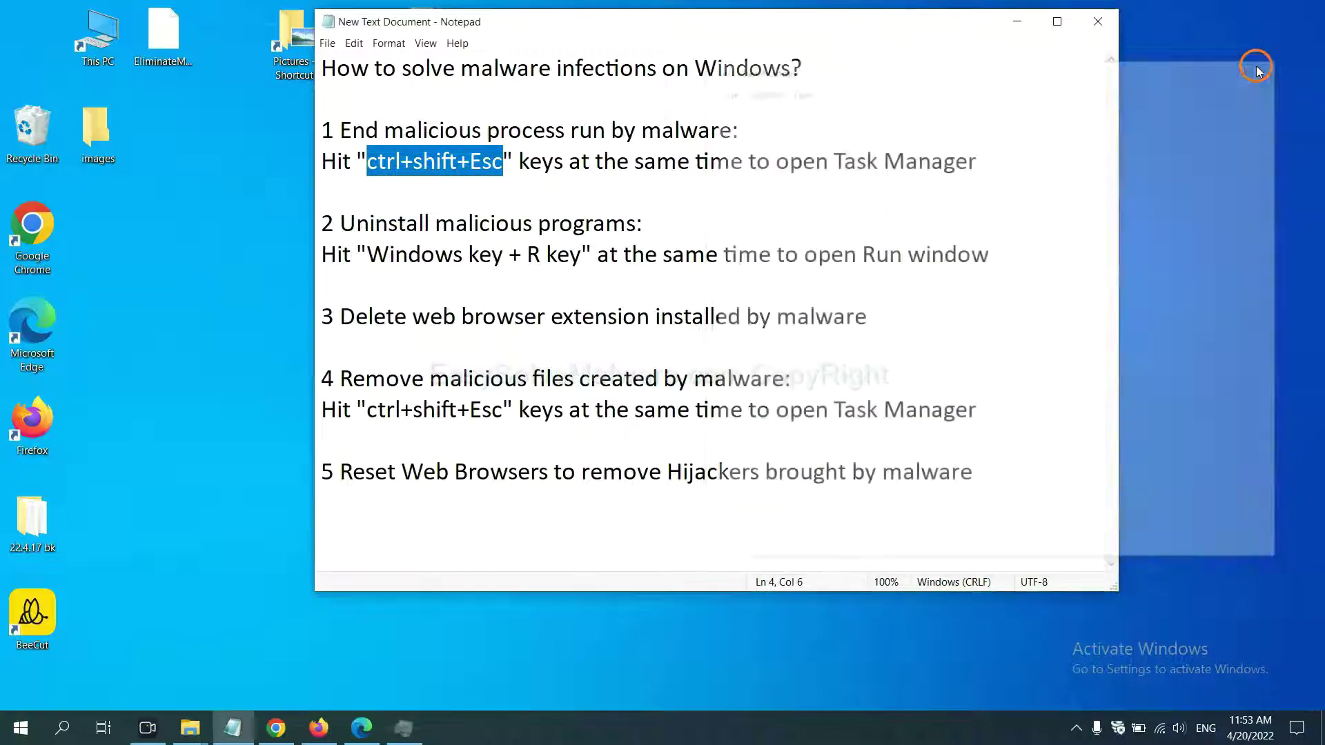
click(606, 252)
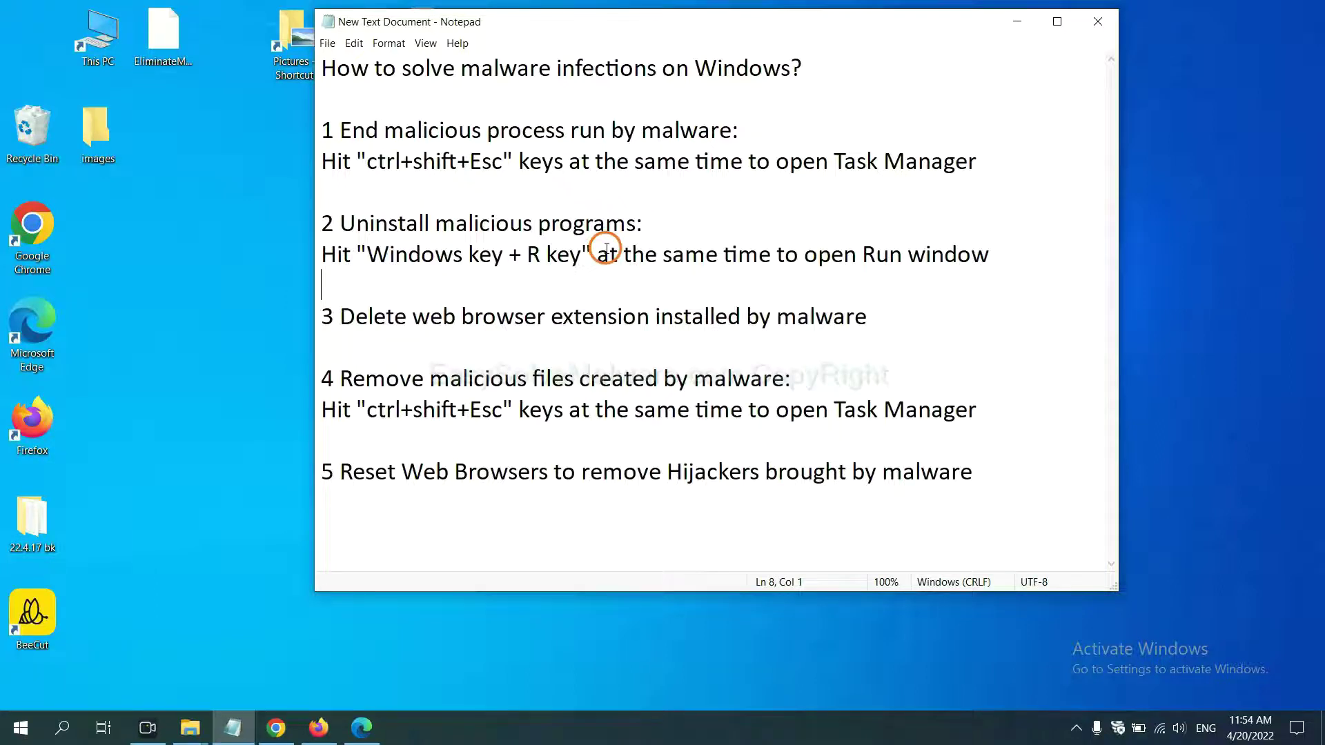
Following note step 2, run 'control panel' from the Win+R Run dialog.
drag(368, 257, 587, 276)
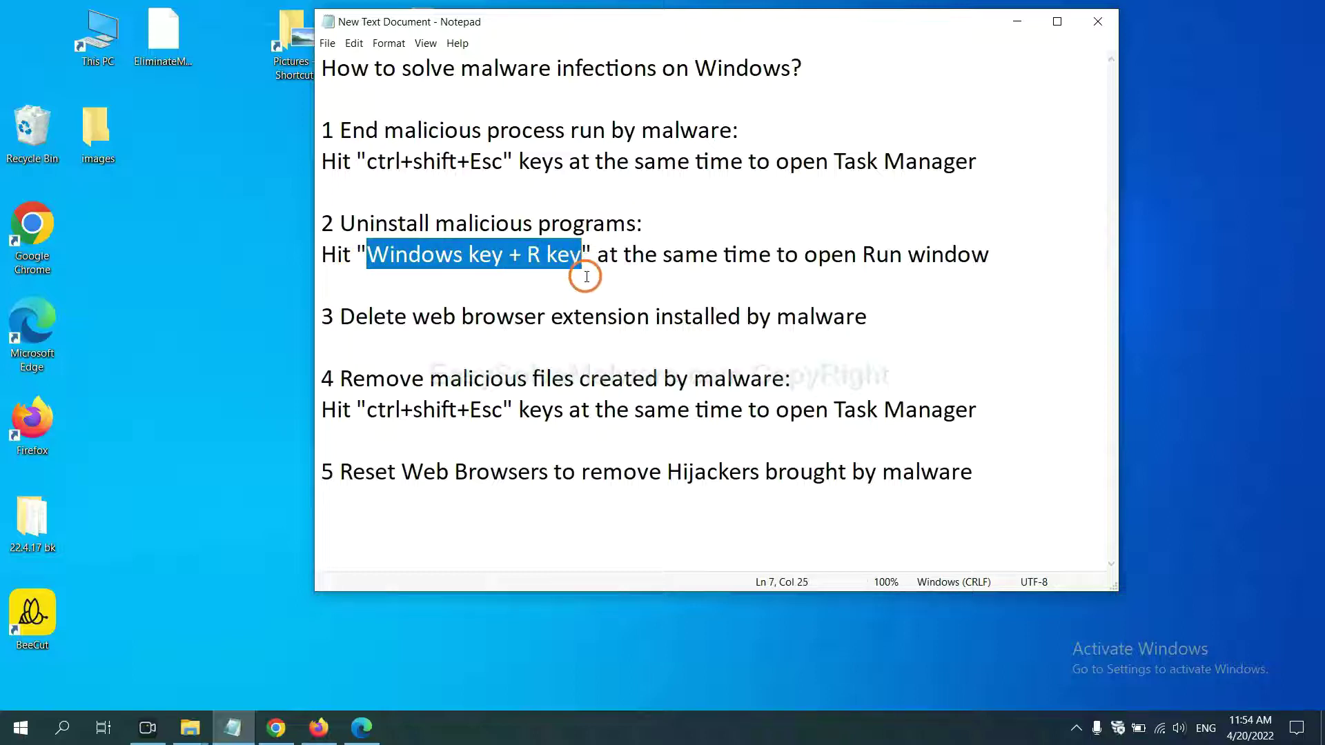
key(super+r)
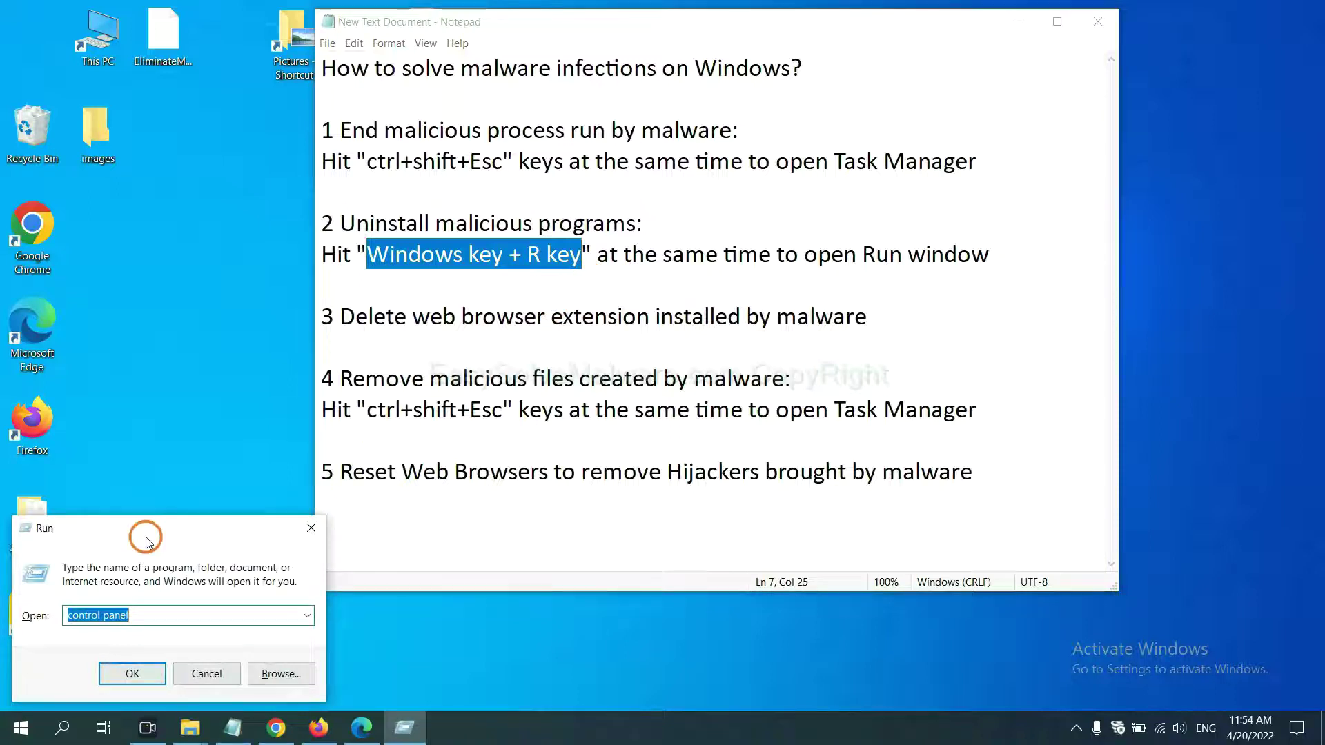
drag(147, 539, 1010, 232)
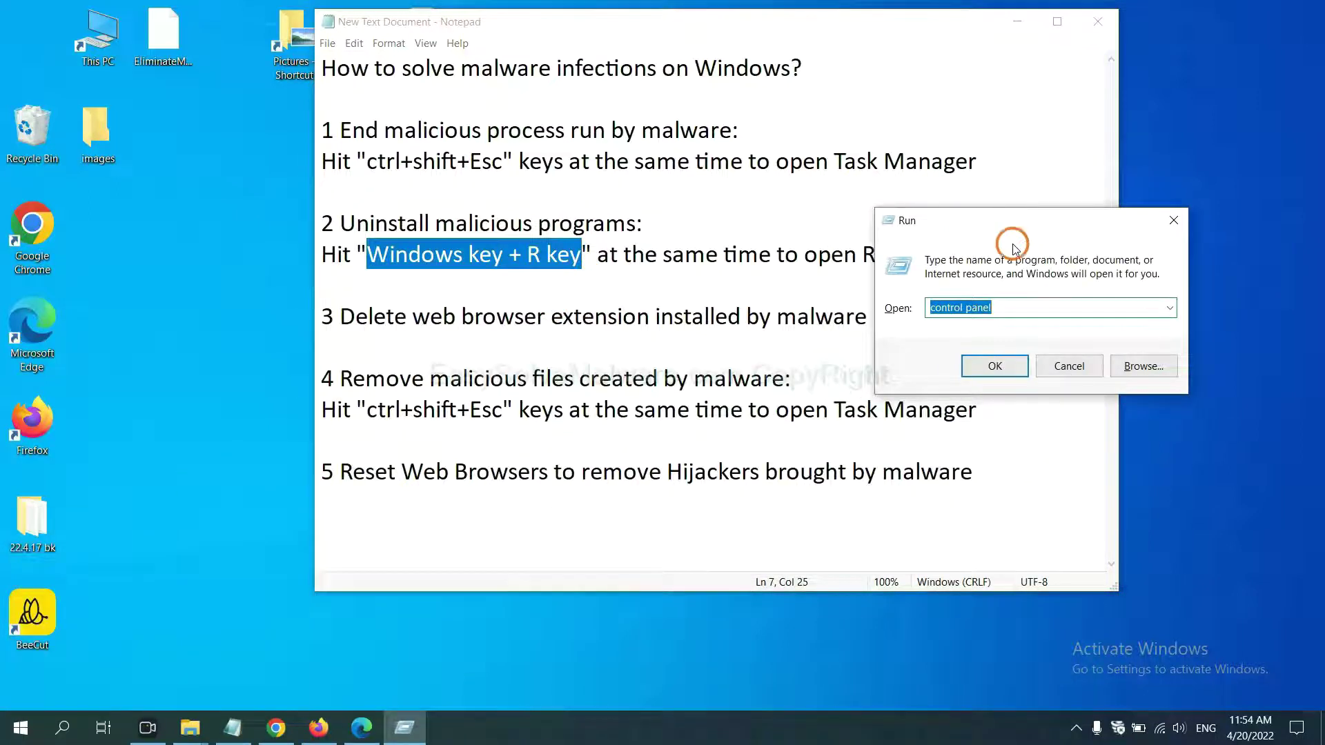
click(1020, 308)
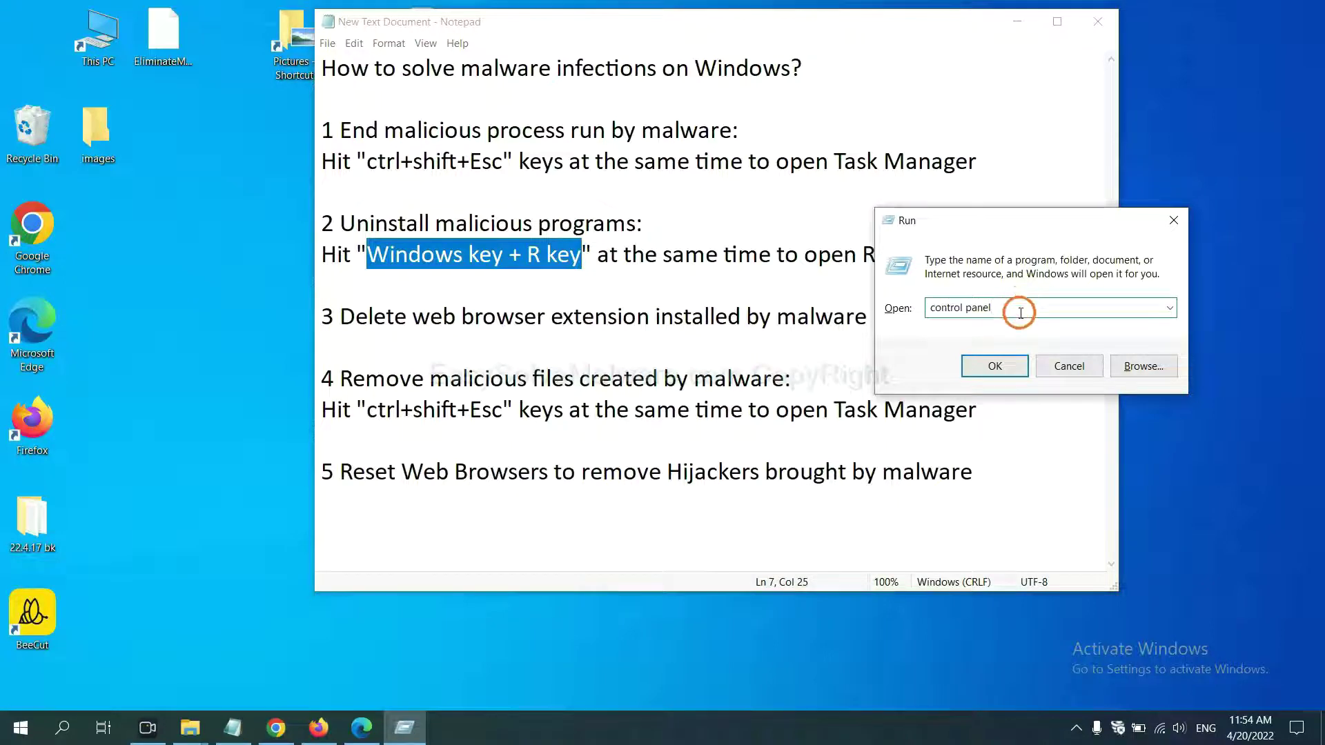
drag(1014, 307, 920, 307)
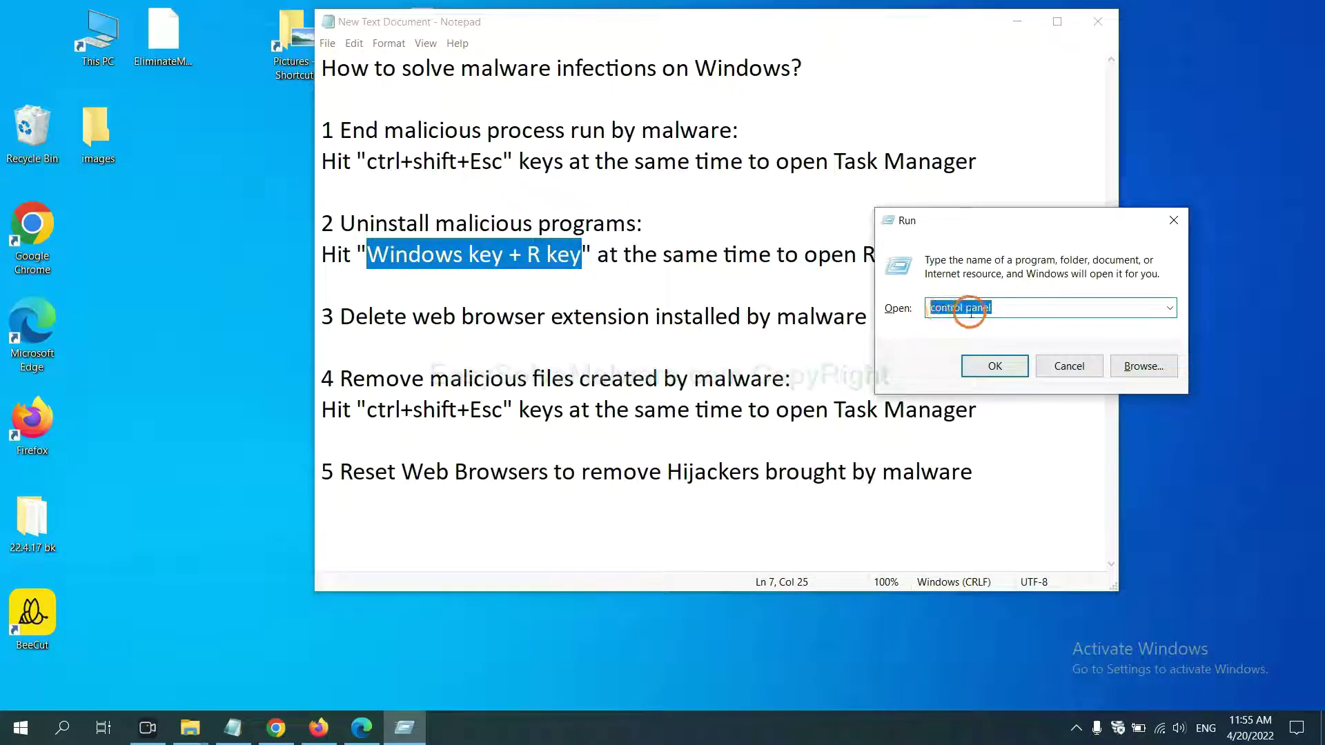
click(989, 372)
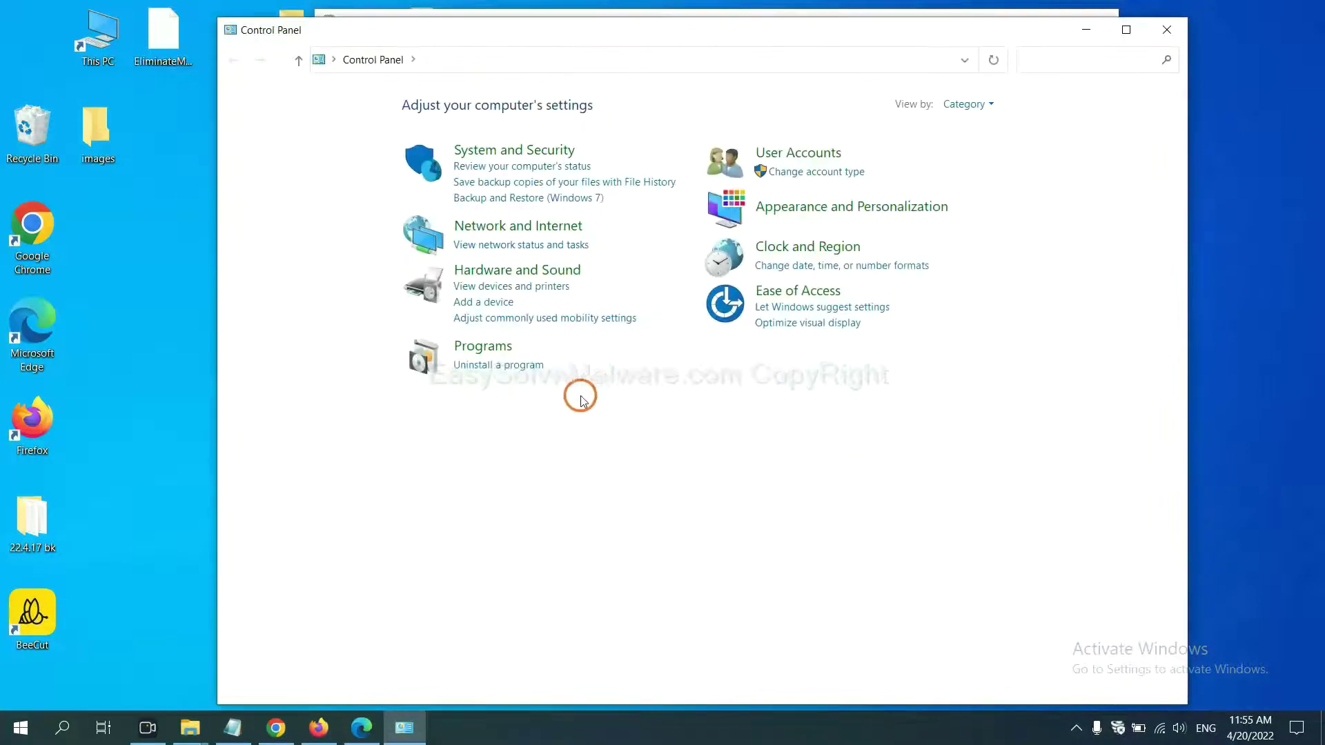
Select Xiph.Org Open Codecs in the Uninstall a program list.
click(523, 366)
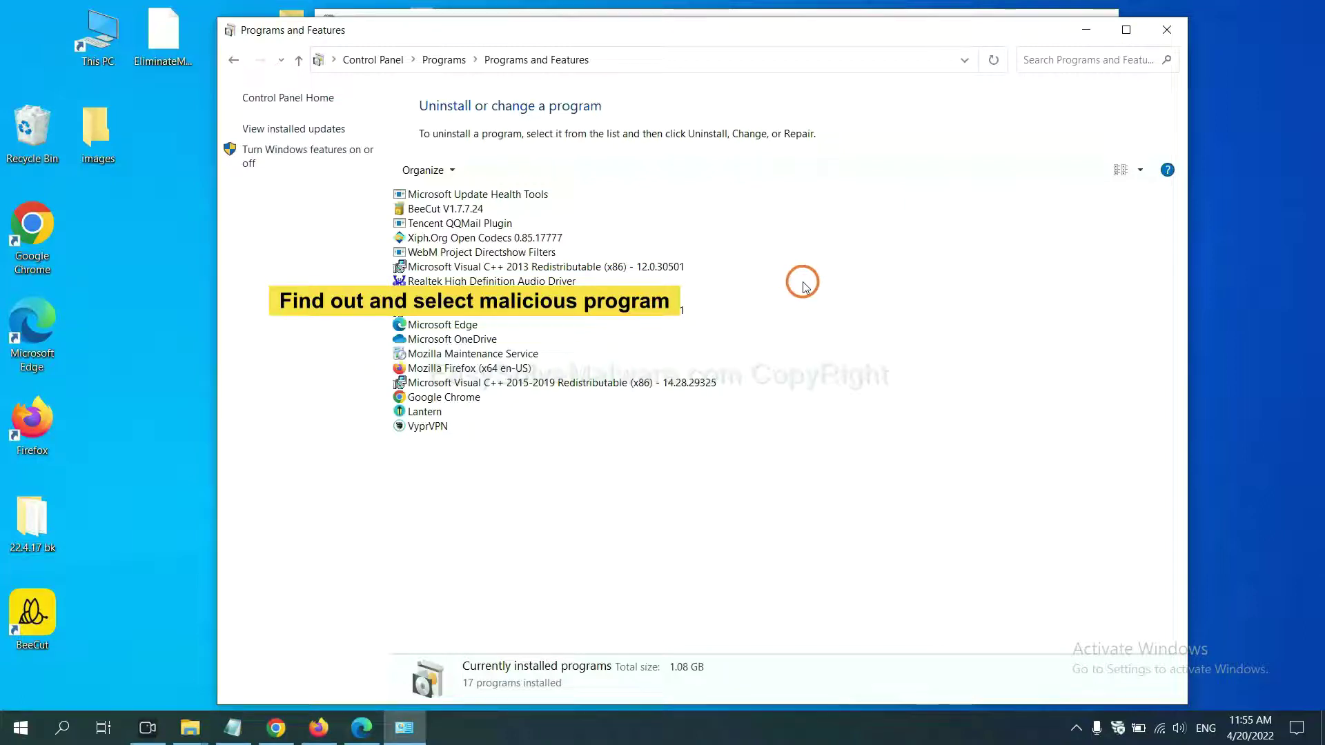
click(521, 237)
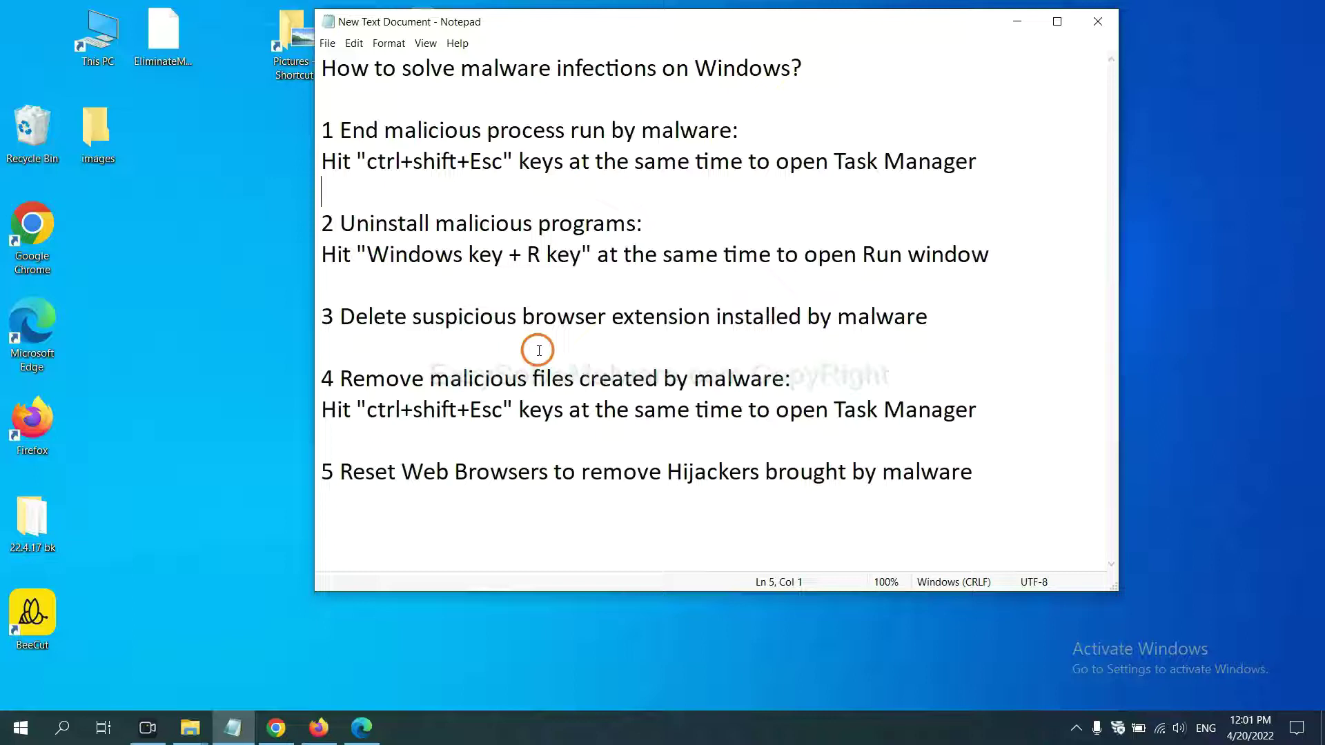
Open Chrome's Extensions page from its main menu to check Scroll To Top.
click(276, 728)
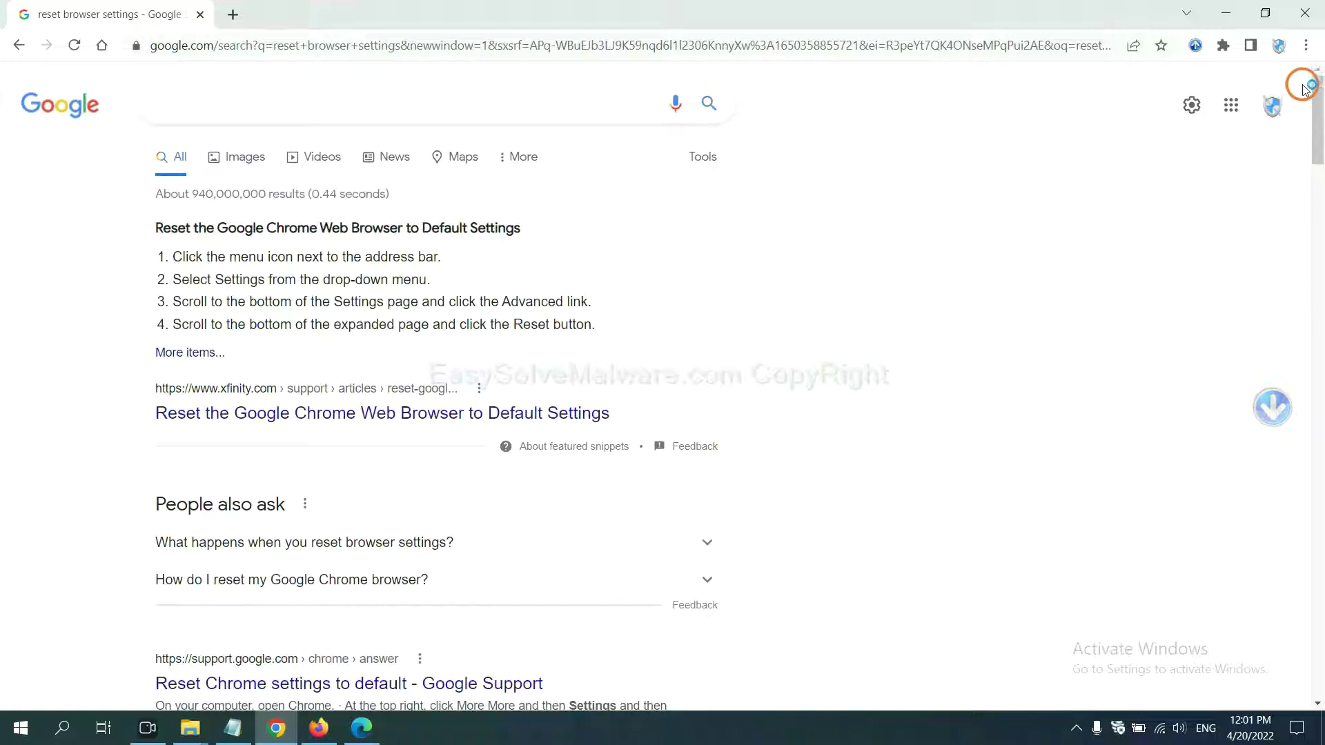
click(1305, 45)
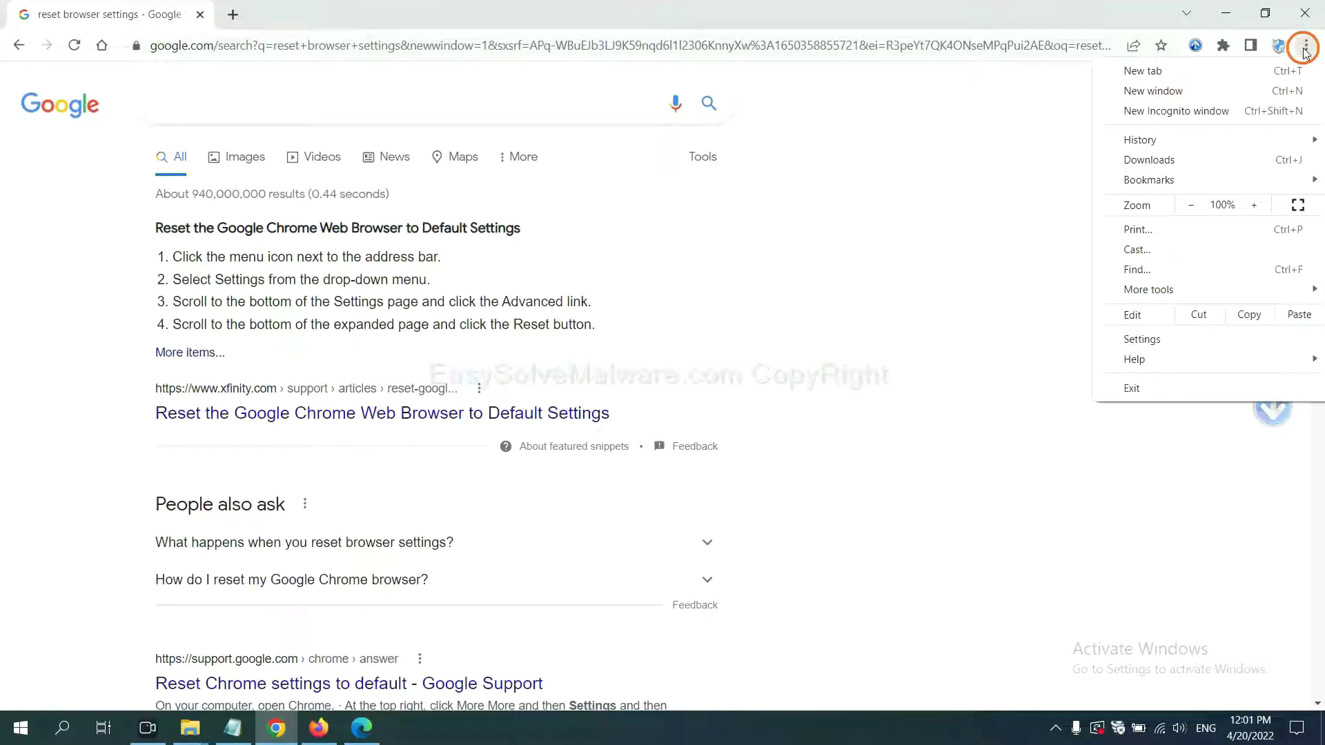
mouse_move(1149, 289)
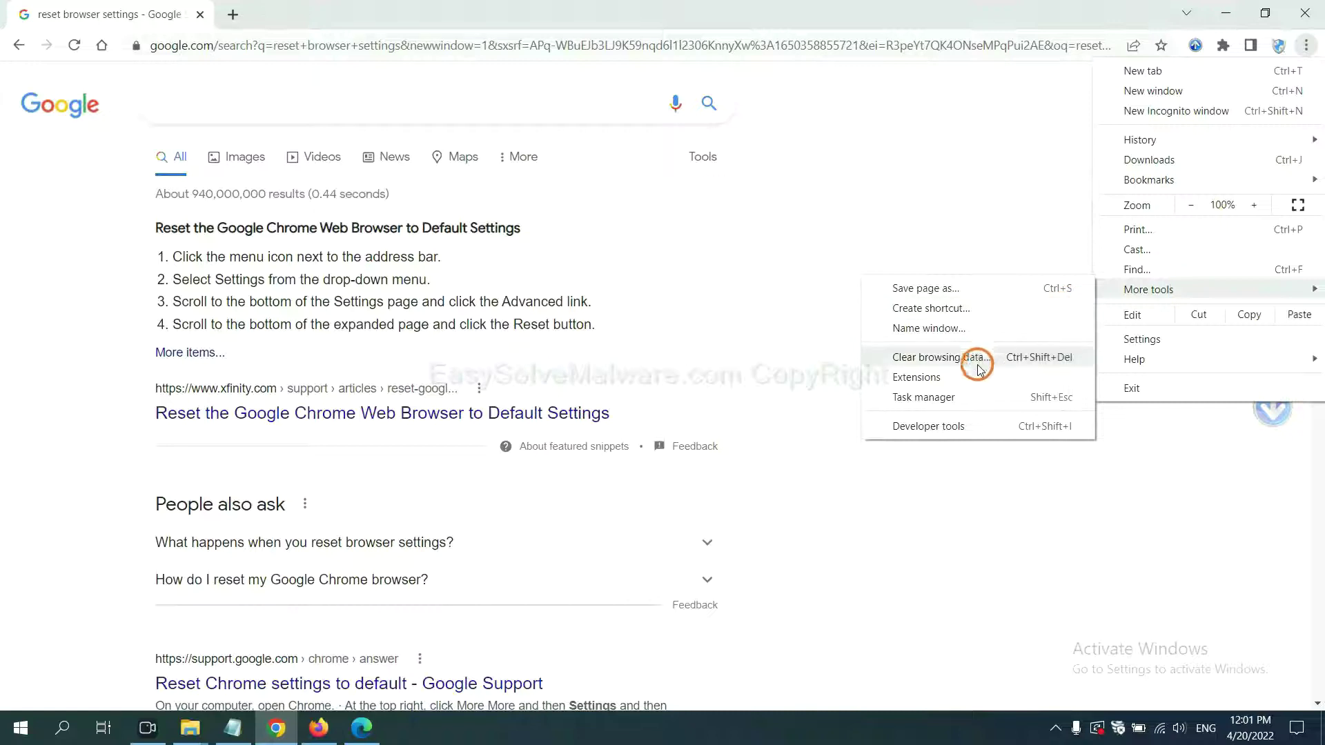
click(976, 378)
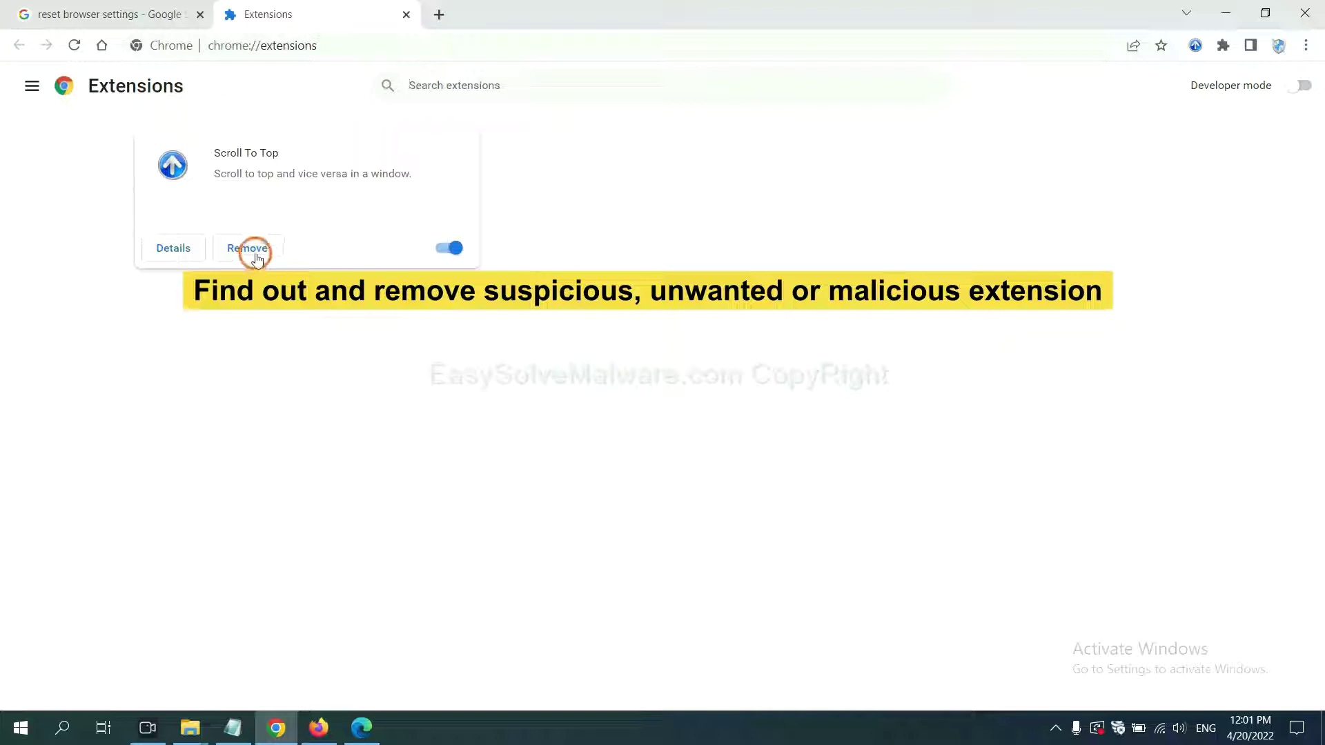
Open Firefox's Add-ons Manager and show the removal options for GIPHY for Firefox.
click(318, 728)
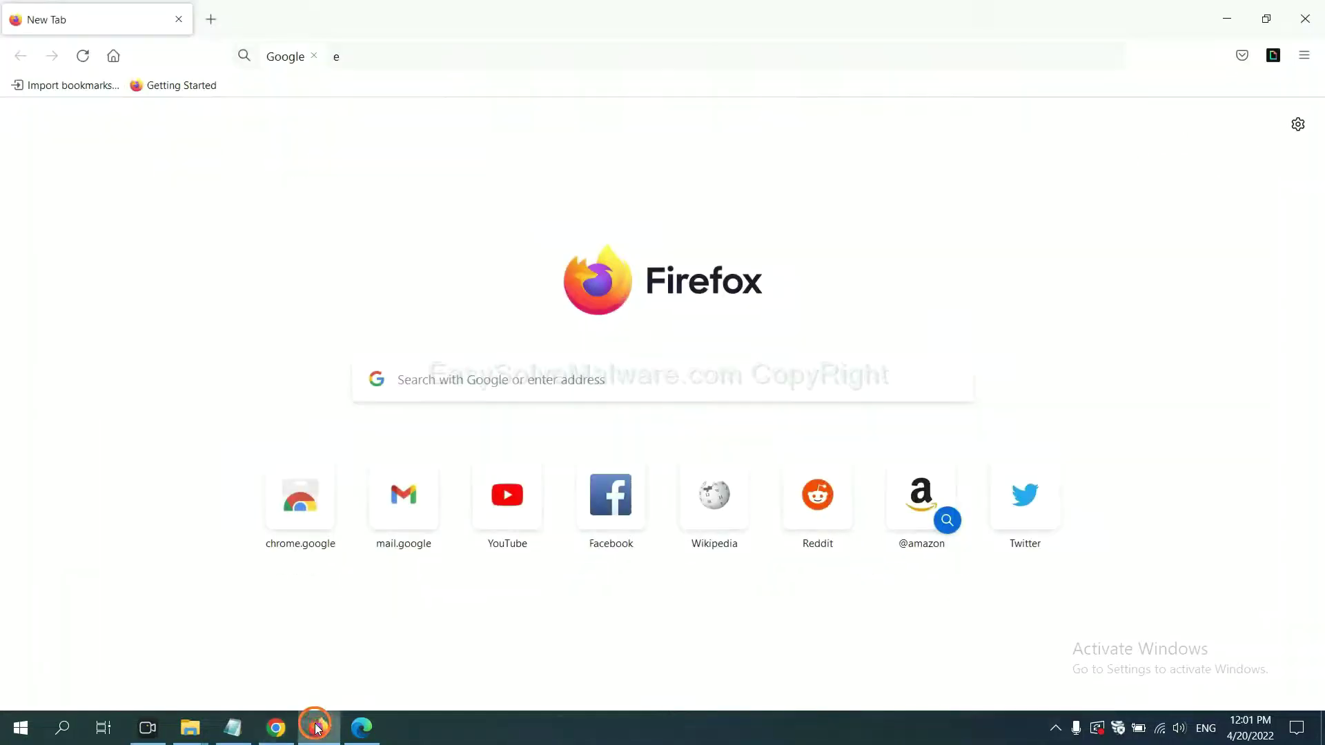
click(1307, 55)
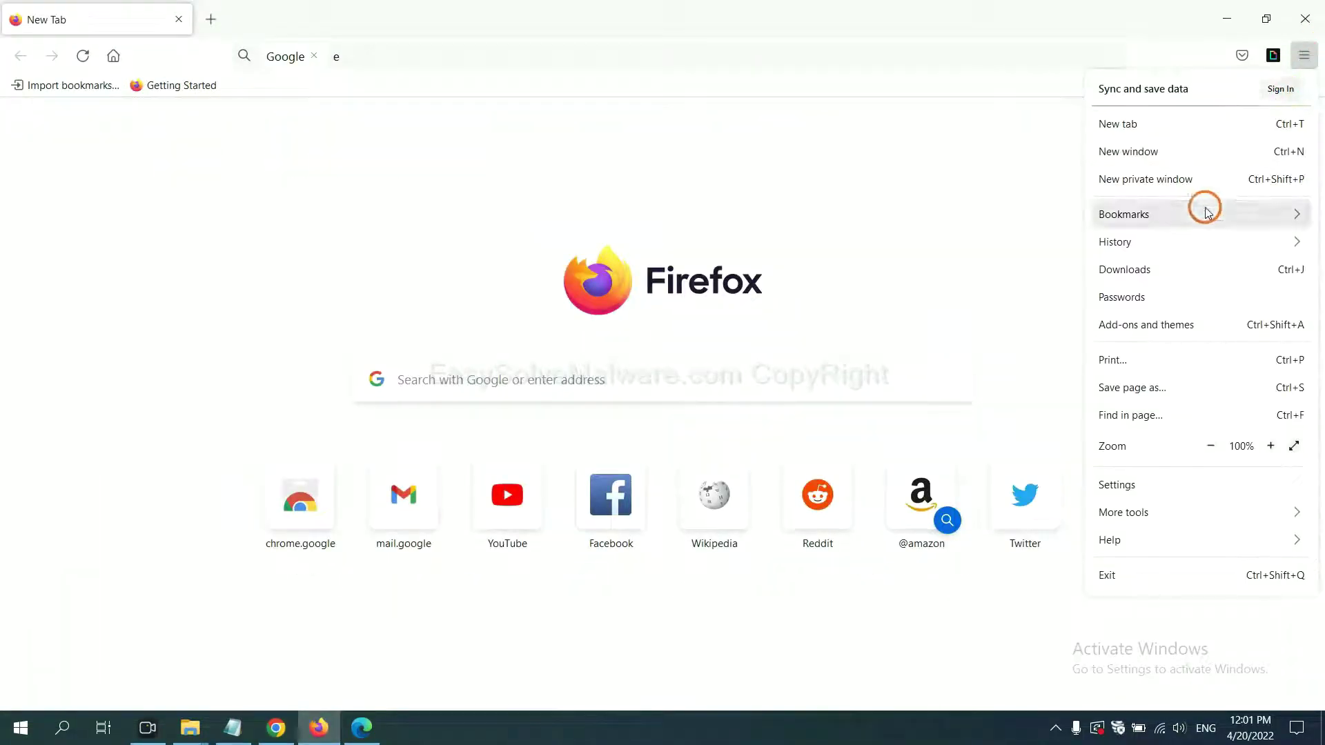
click(1160, 331)
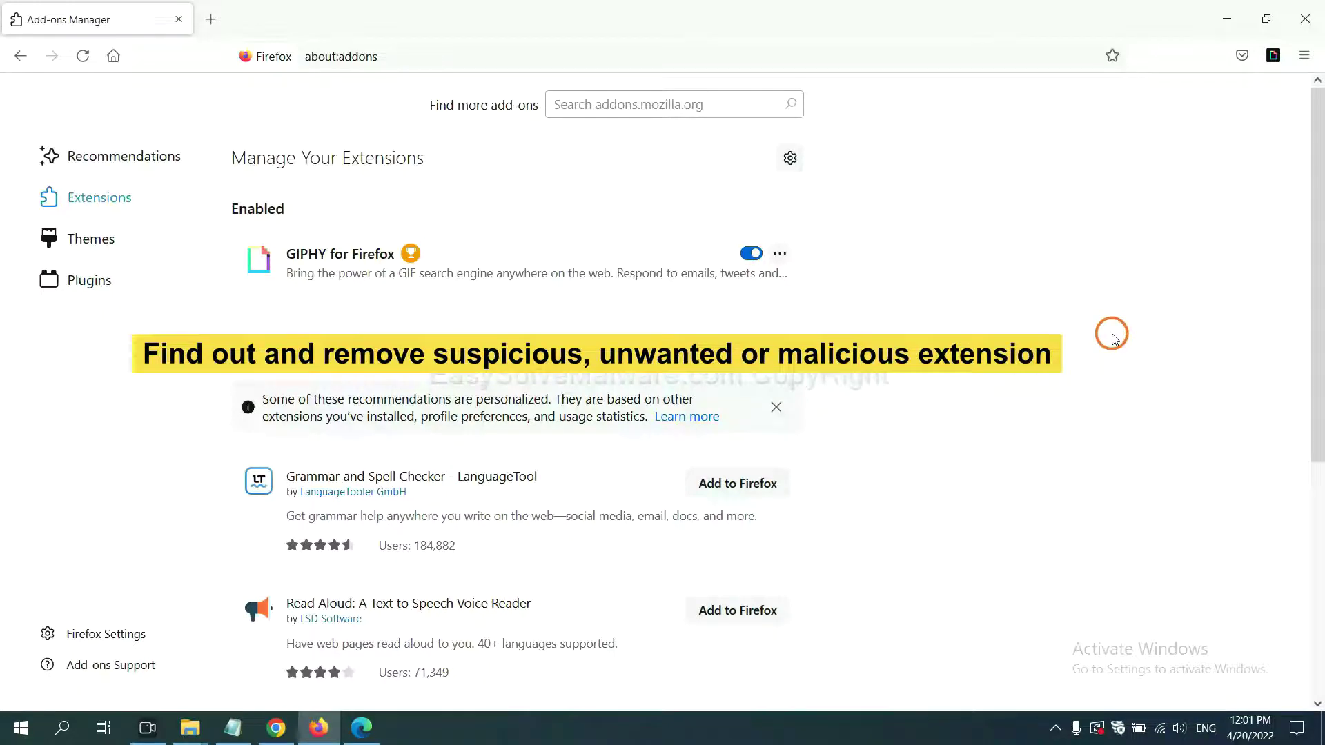
click(779, 255)
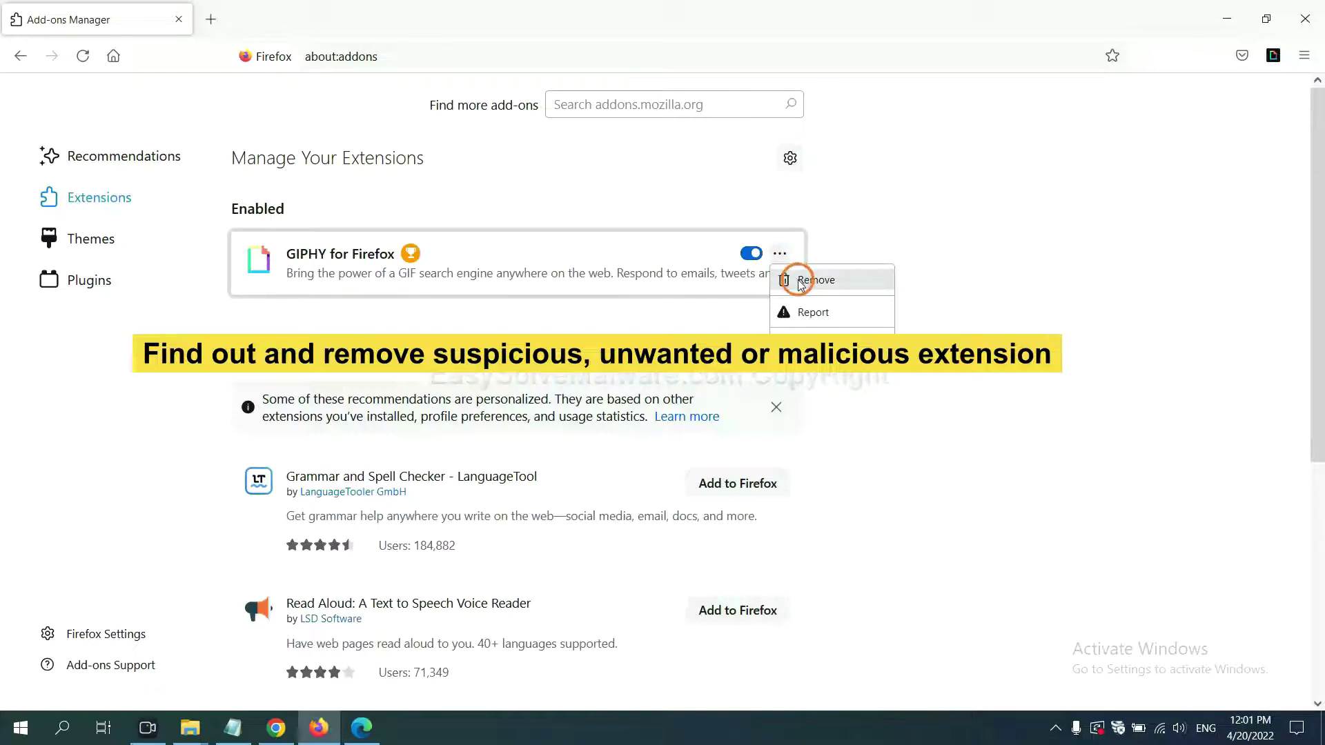
Open Edge's Manage extensions page from the main menu.
click(361, 729)
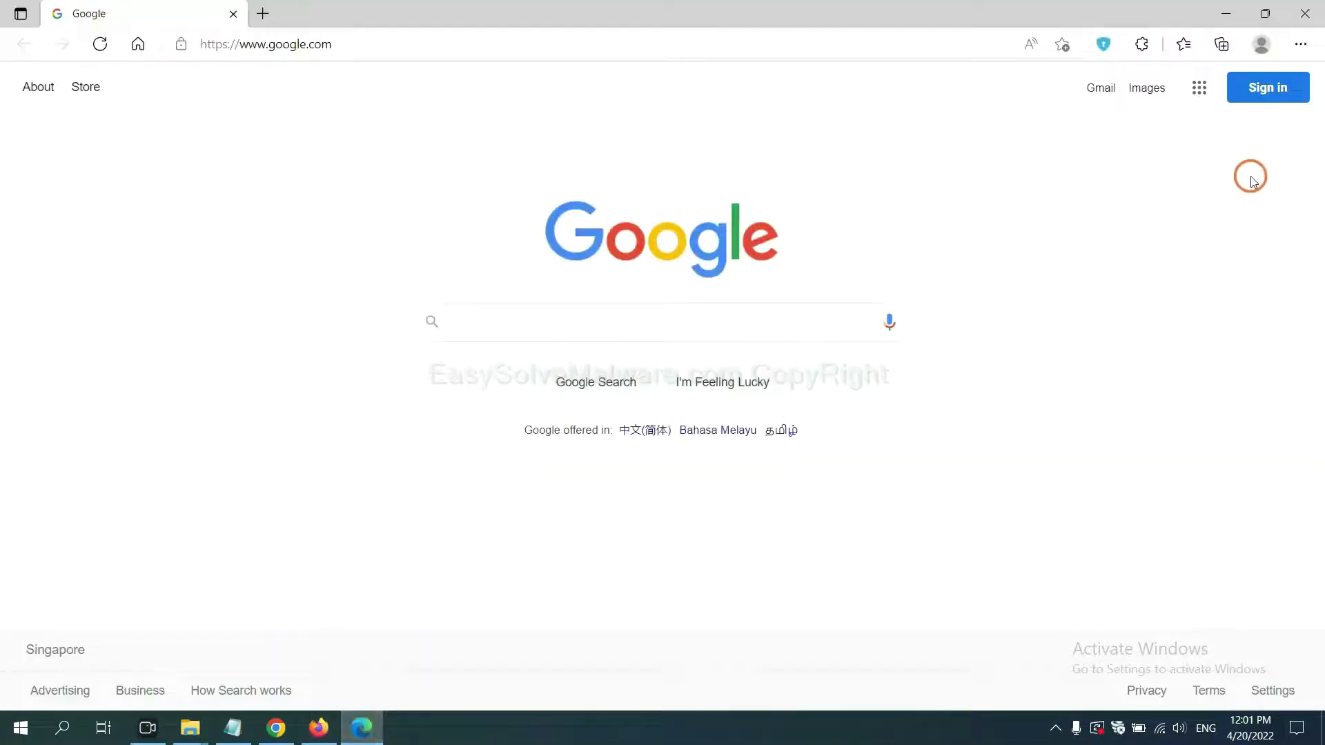
click(1298, 45)
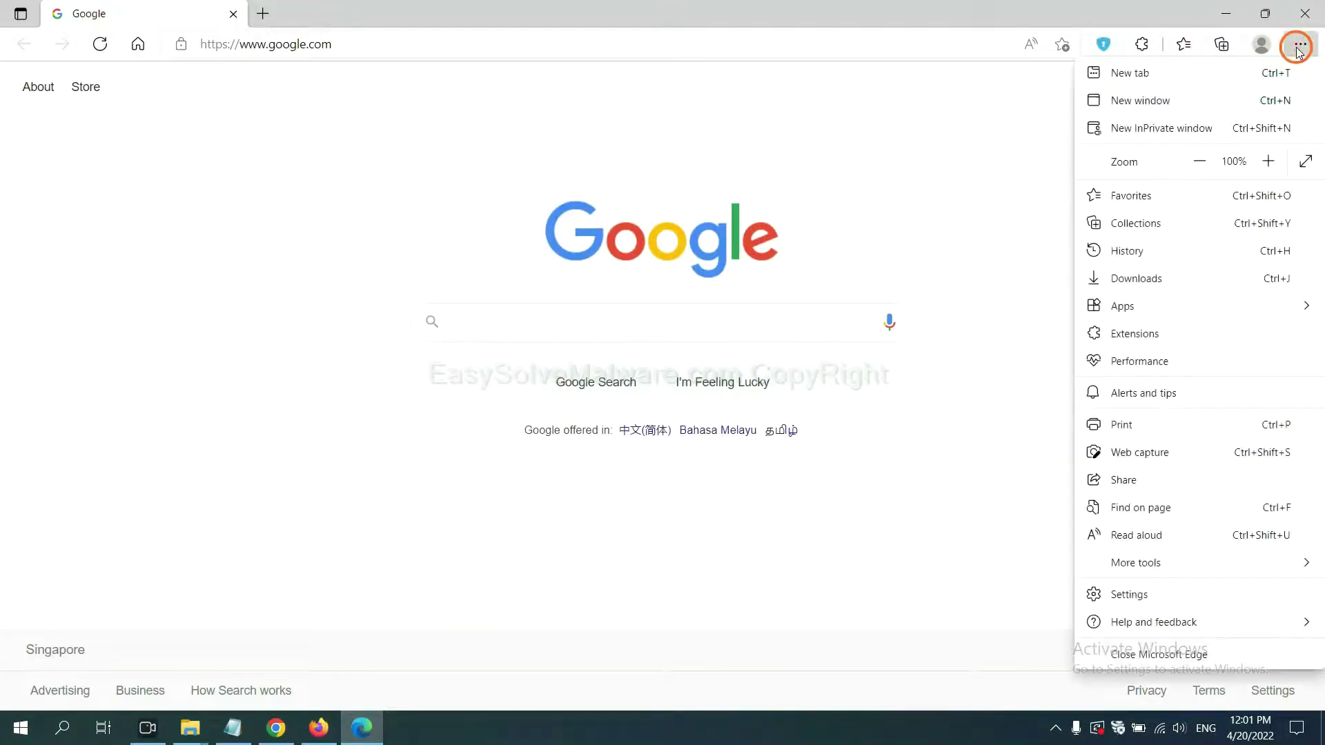
right_click(1140, 333)
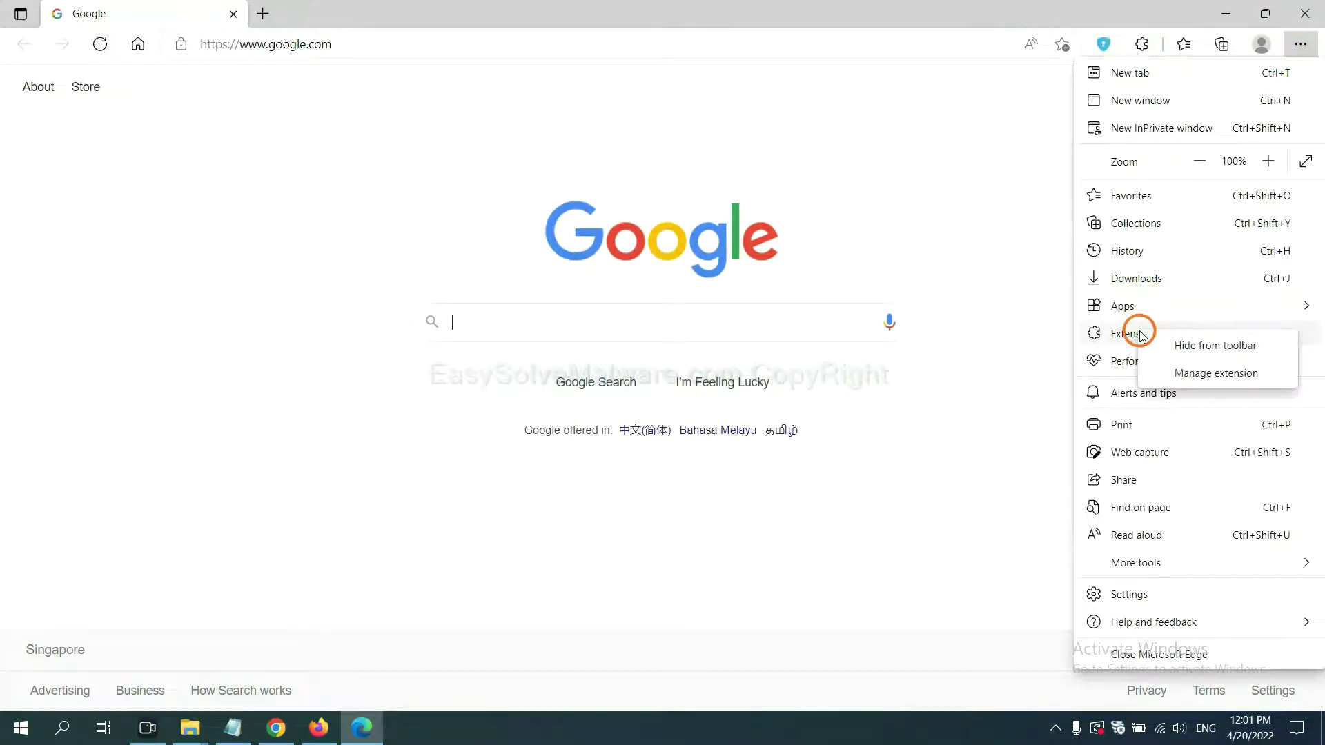
click(1191, 374)
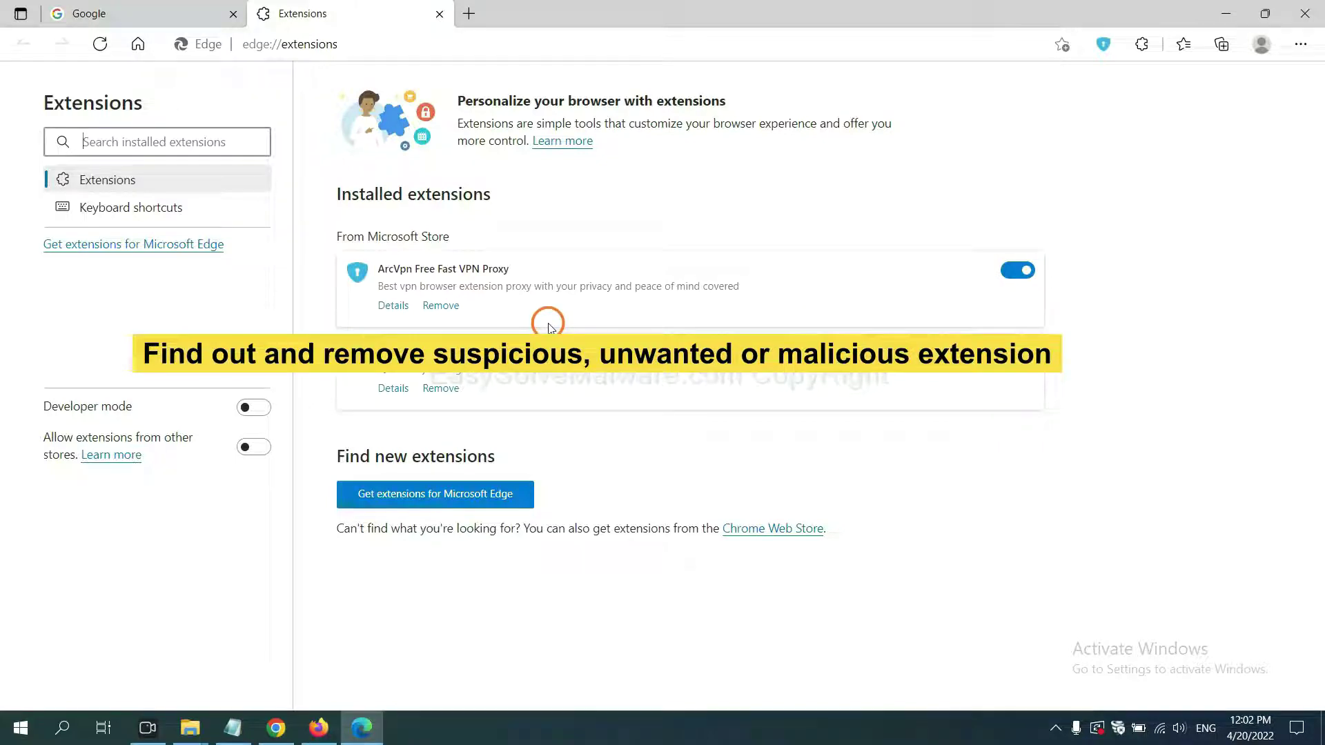
Remove the ArcVpn Free Fast VPN Proxy extension and show the desktop.
click(453, 309)
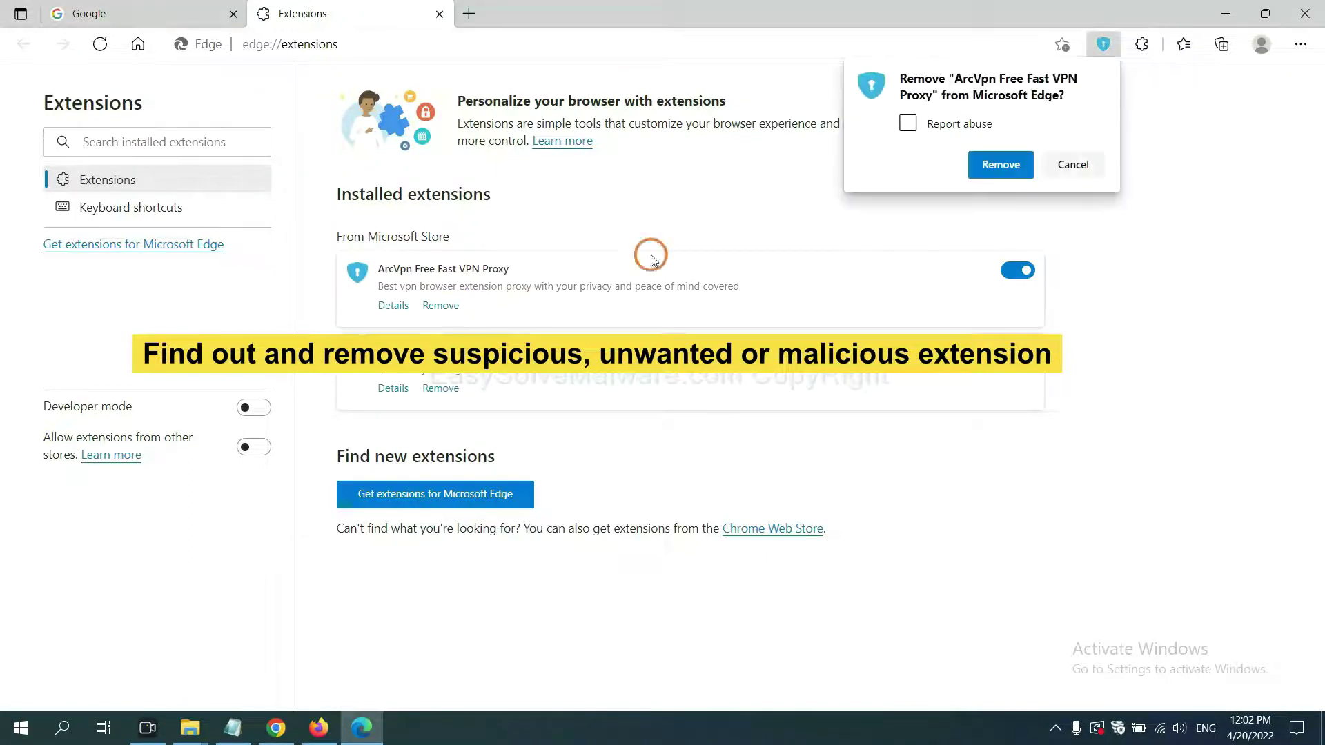
click(992, 171)
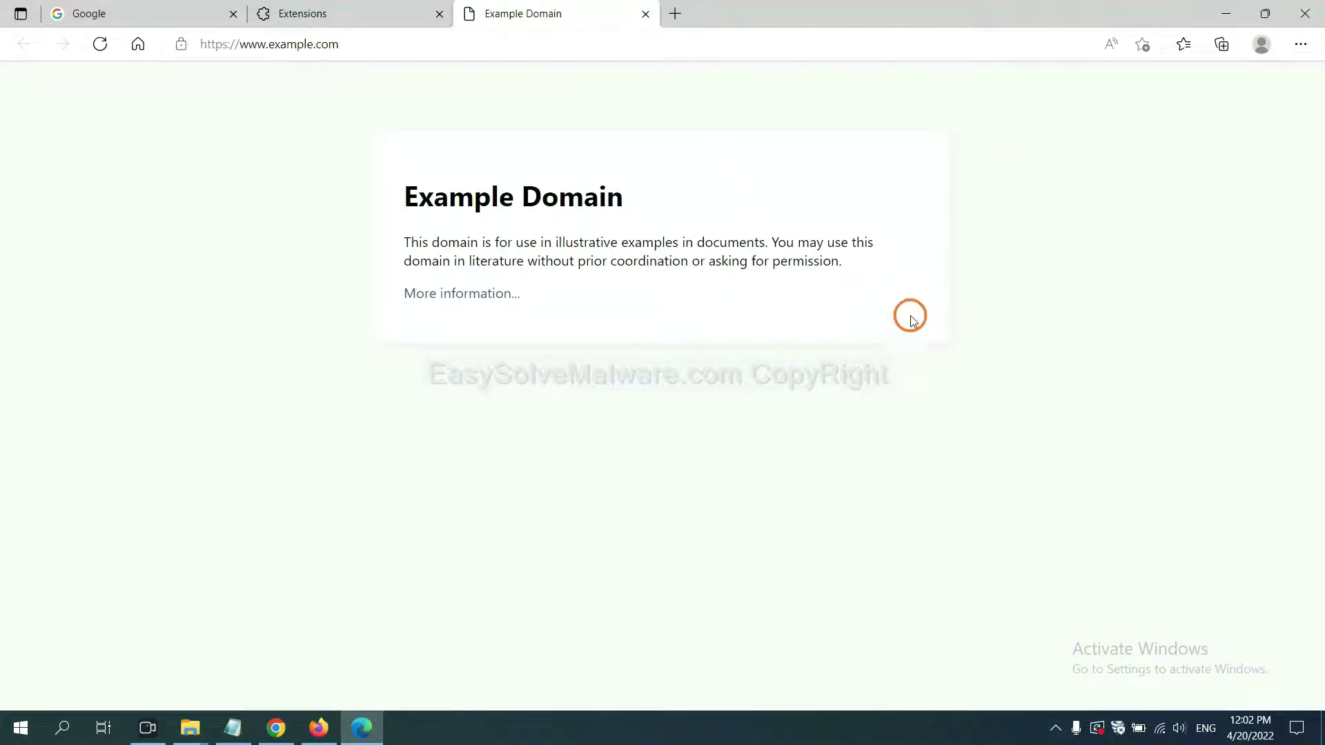
click(1316, 733)
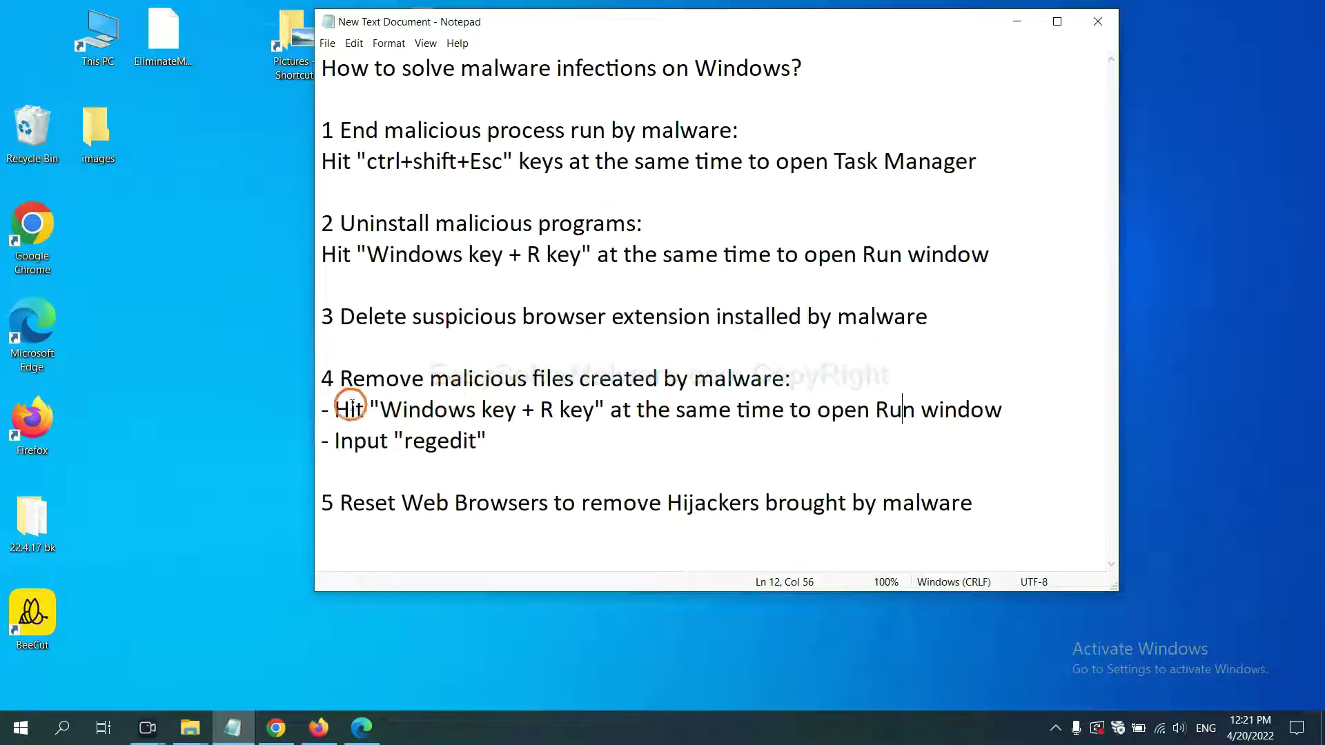
Following note step 4, launch Registry Editor with 'regedit' from the Run dialog.
drag(342, 408, 749, 428)
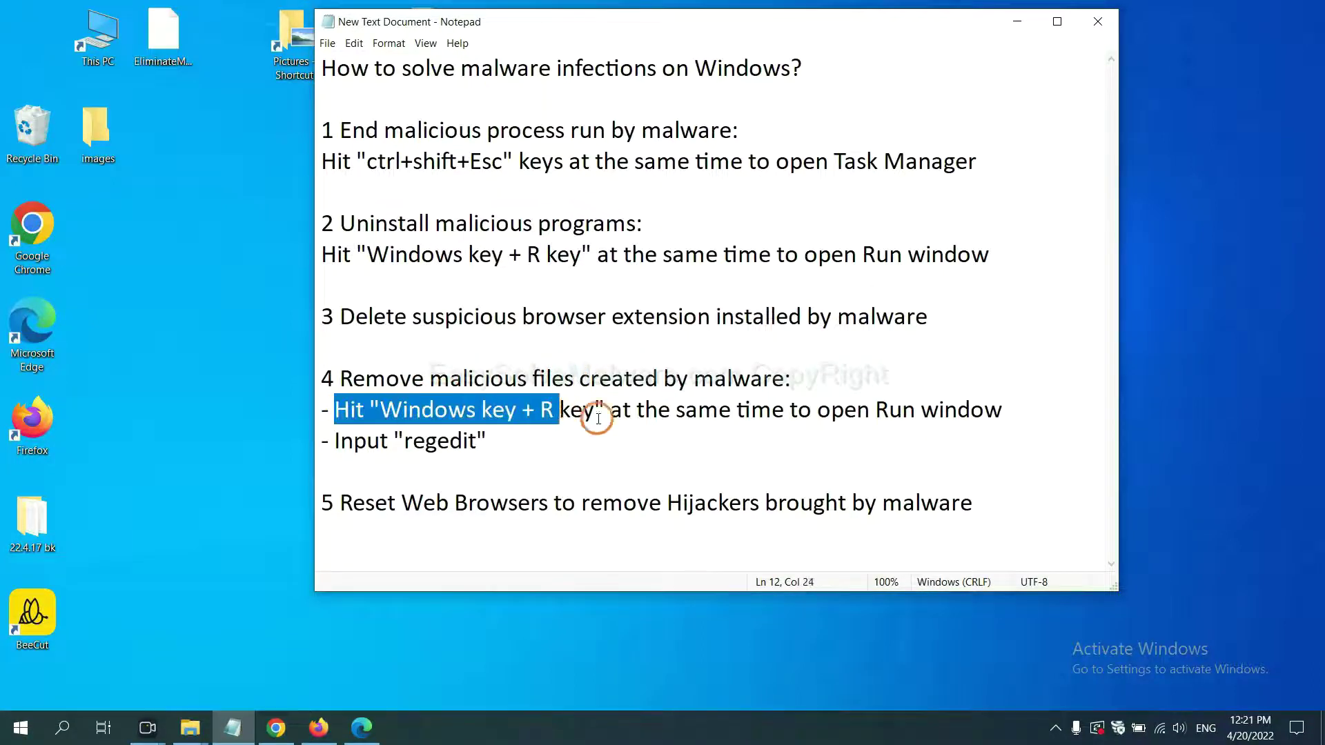
click(769, 416)
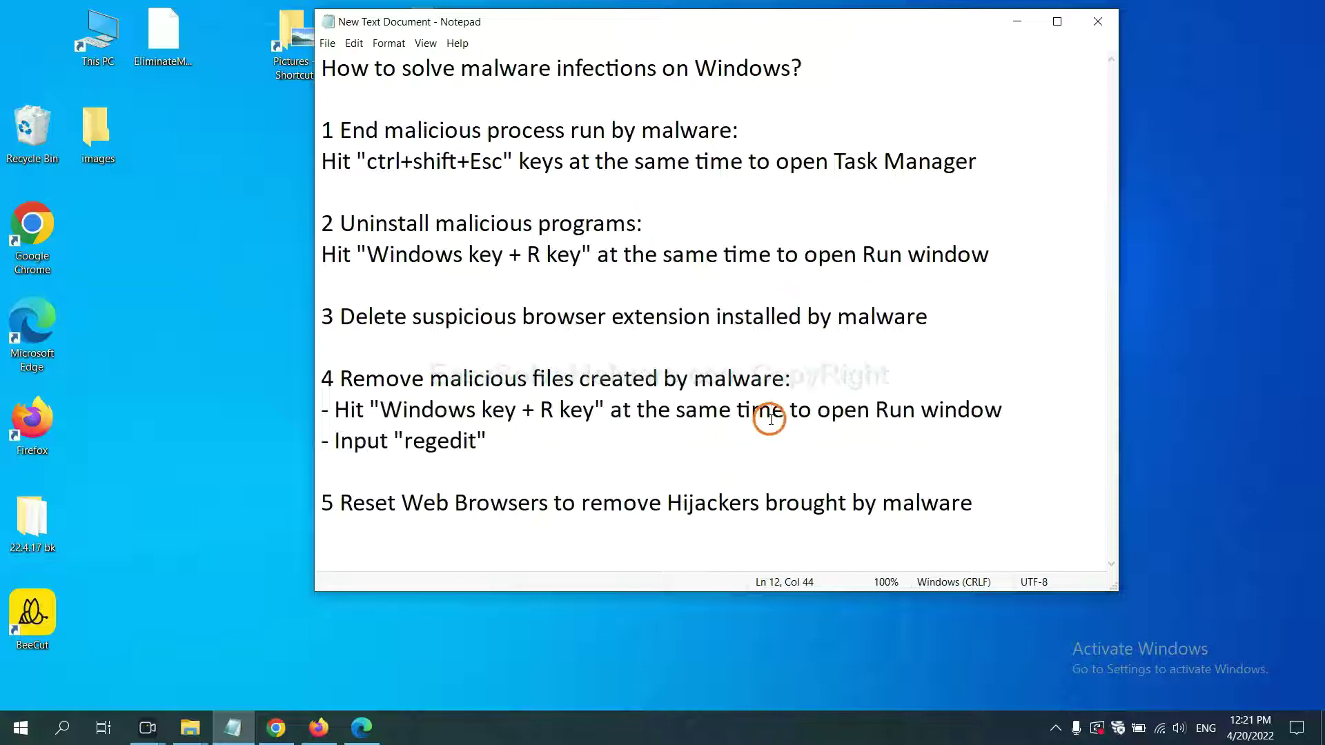
key(super+r)
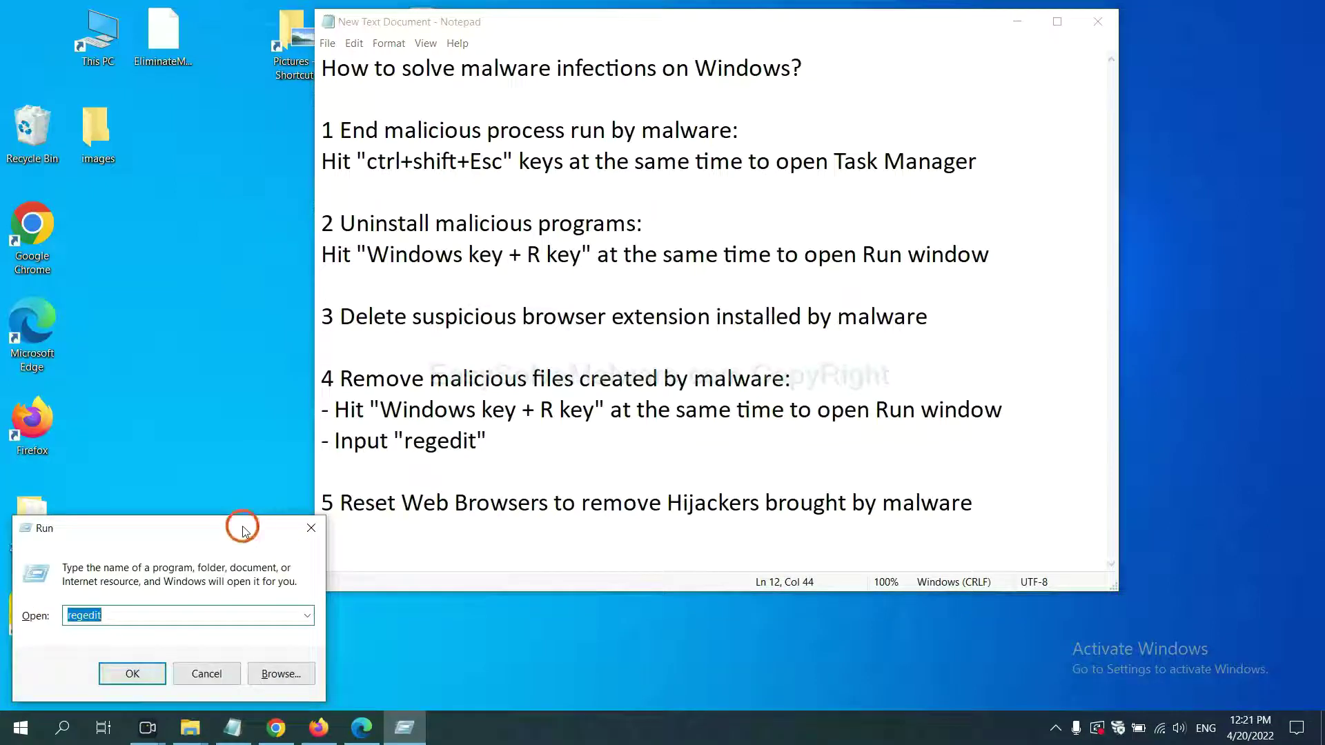
drag(243, 524, 1056, 275)
click(973, 358)
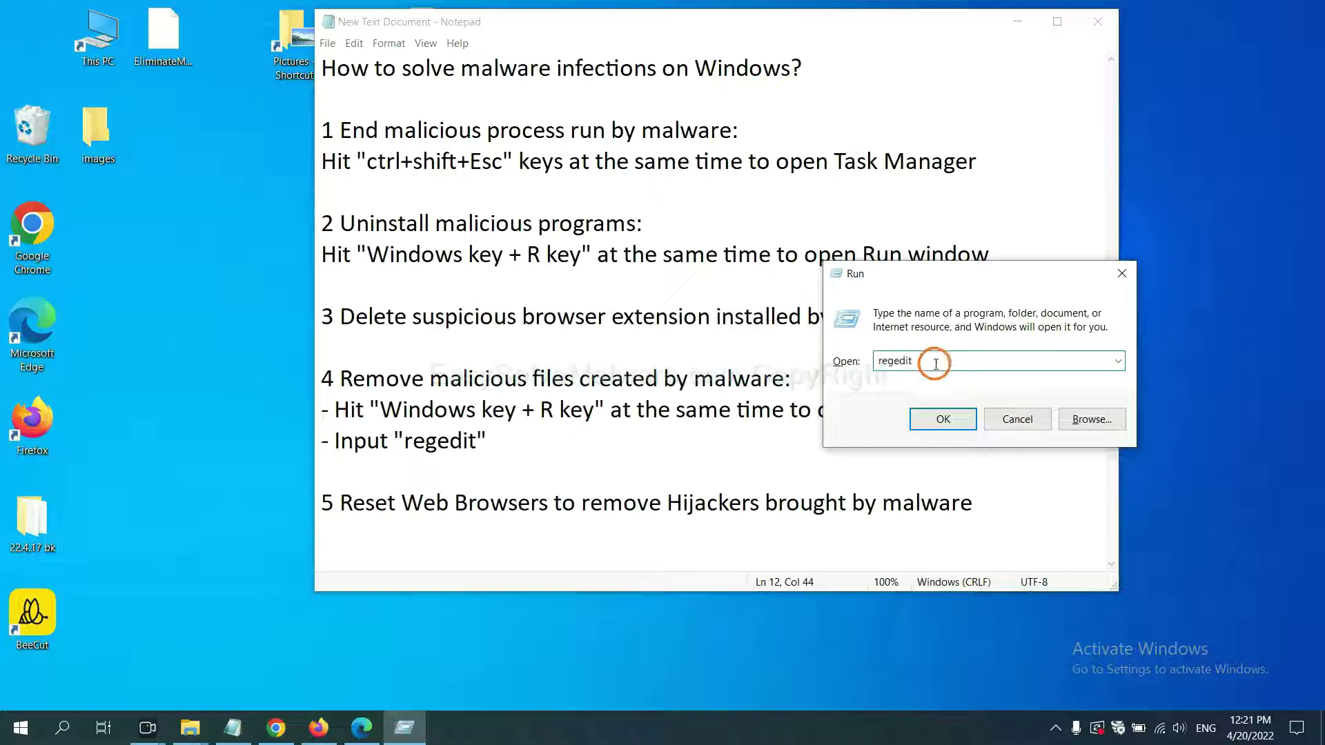
click(942, 419)
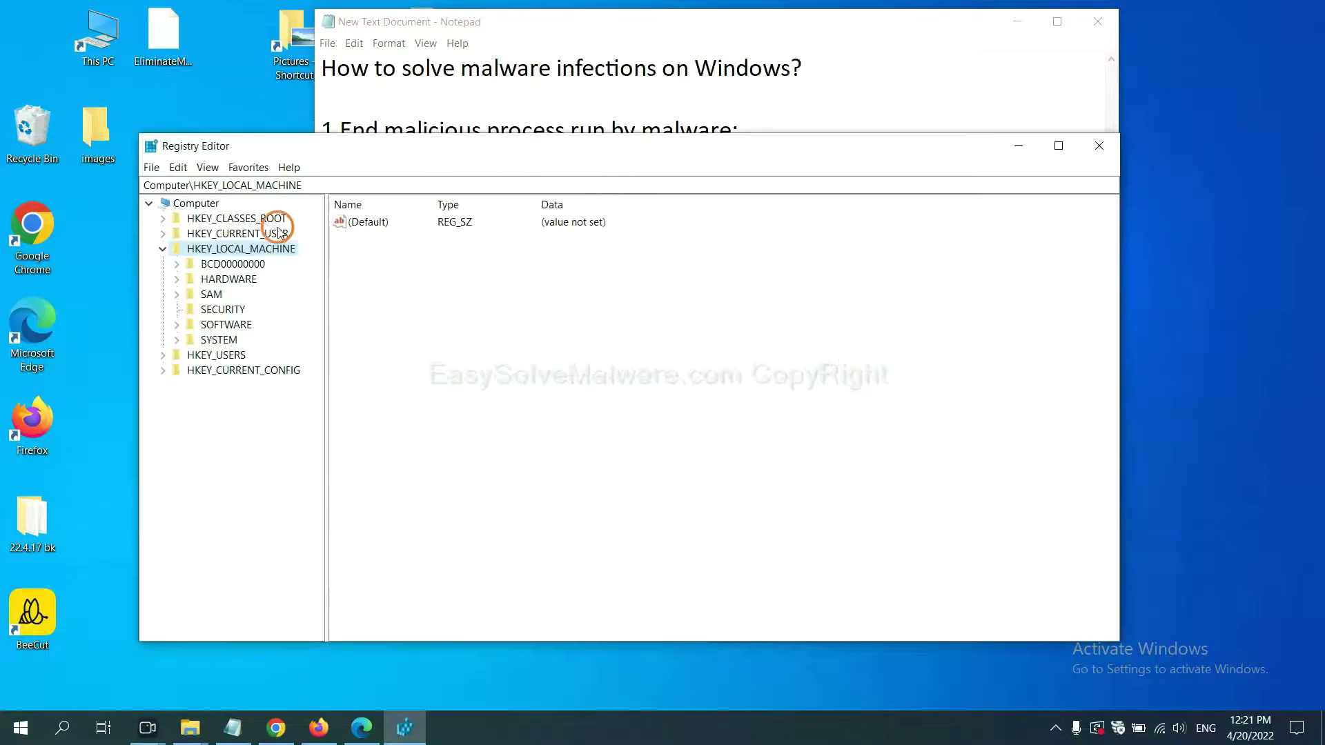
Search the registry for the malware name and bring up the FEATURE_BROWSER_EMULATION key's actions.
click(180, 169)
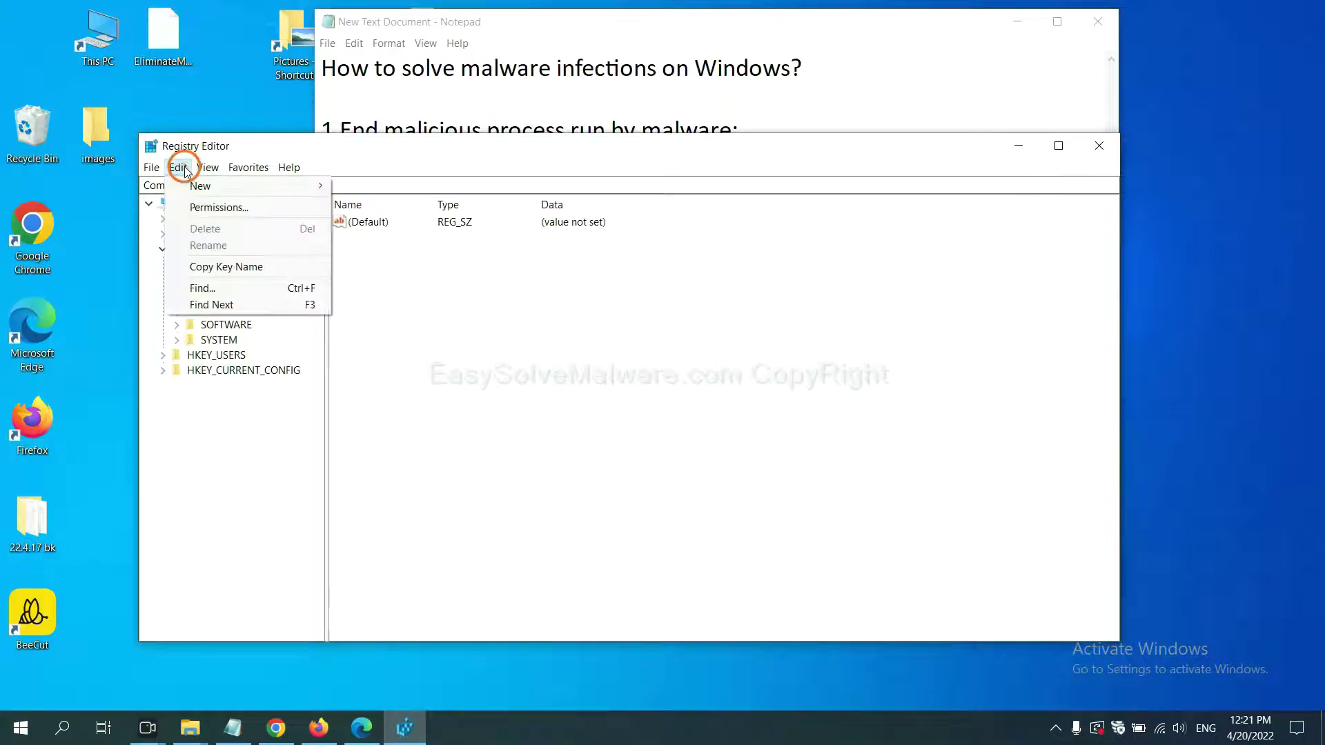
click(234, 290)
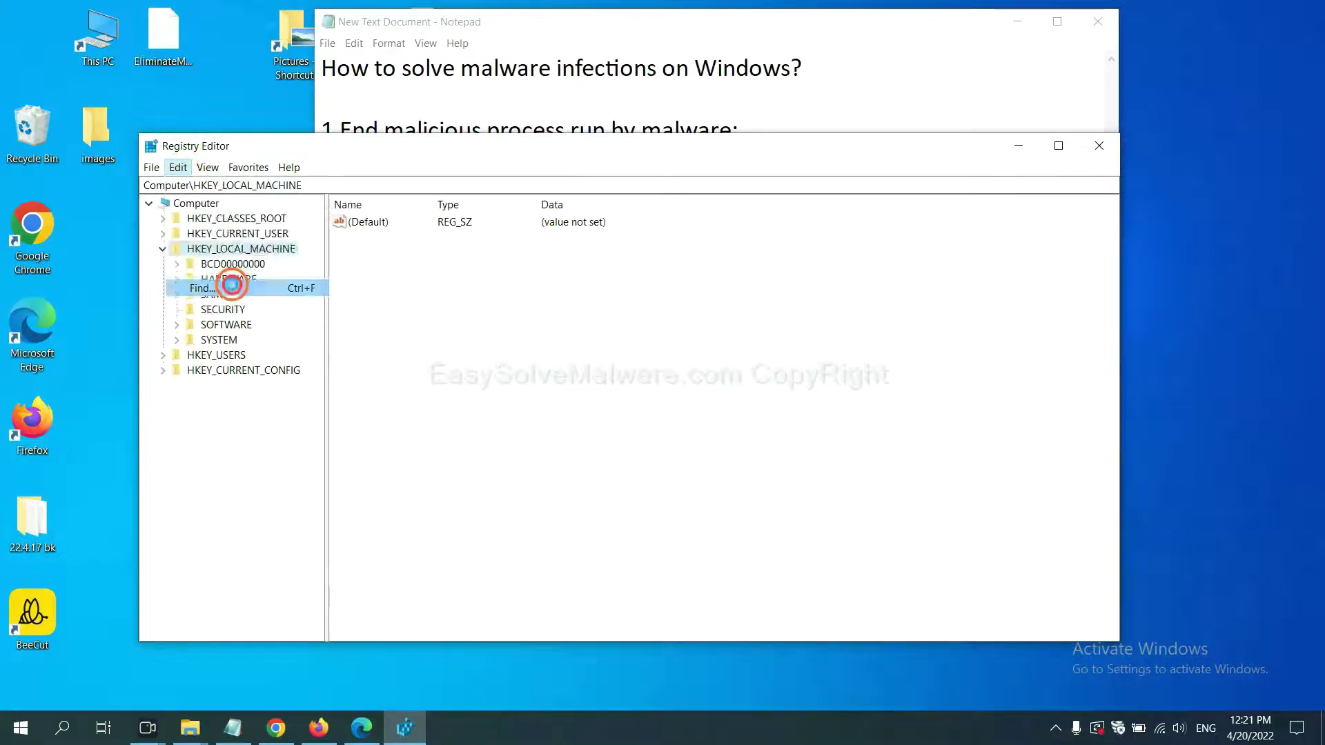
drag(375, 221, 506, 252)
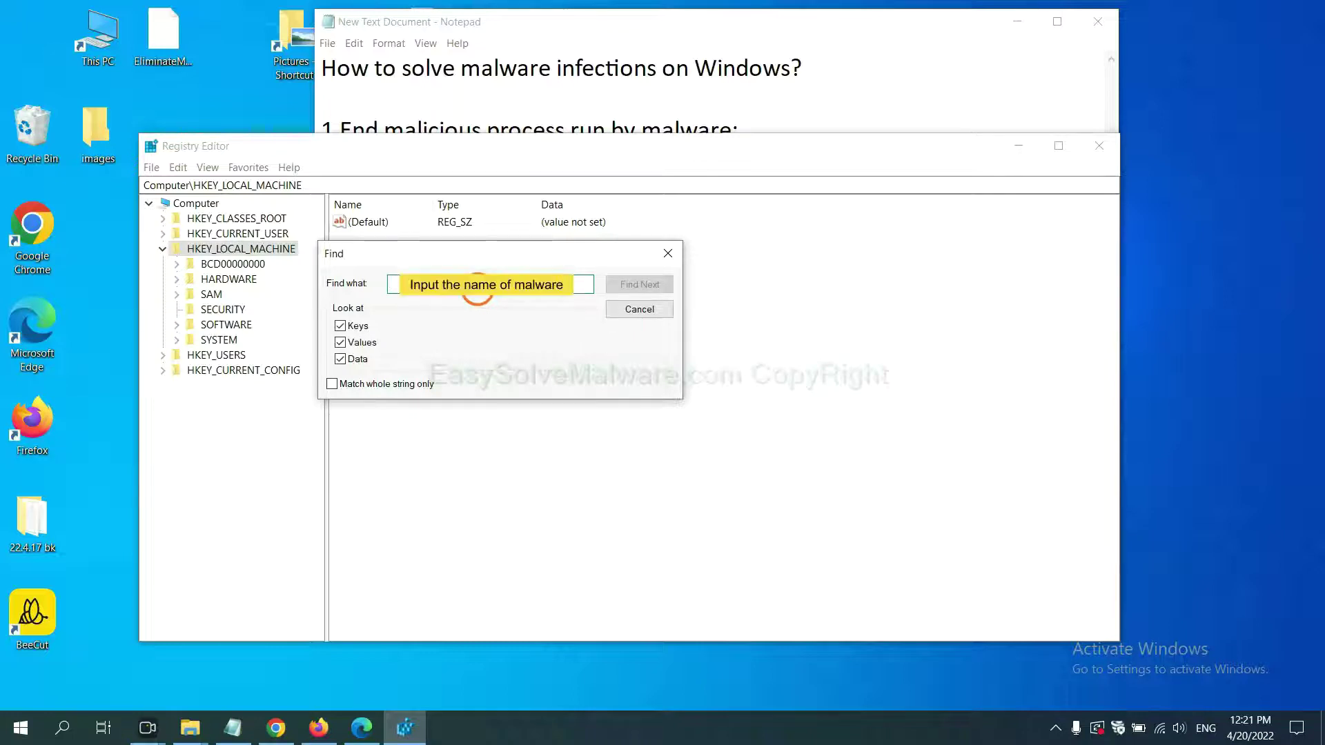
text(be)
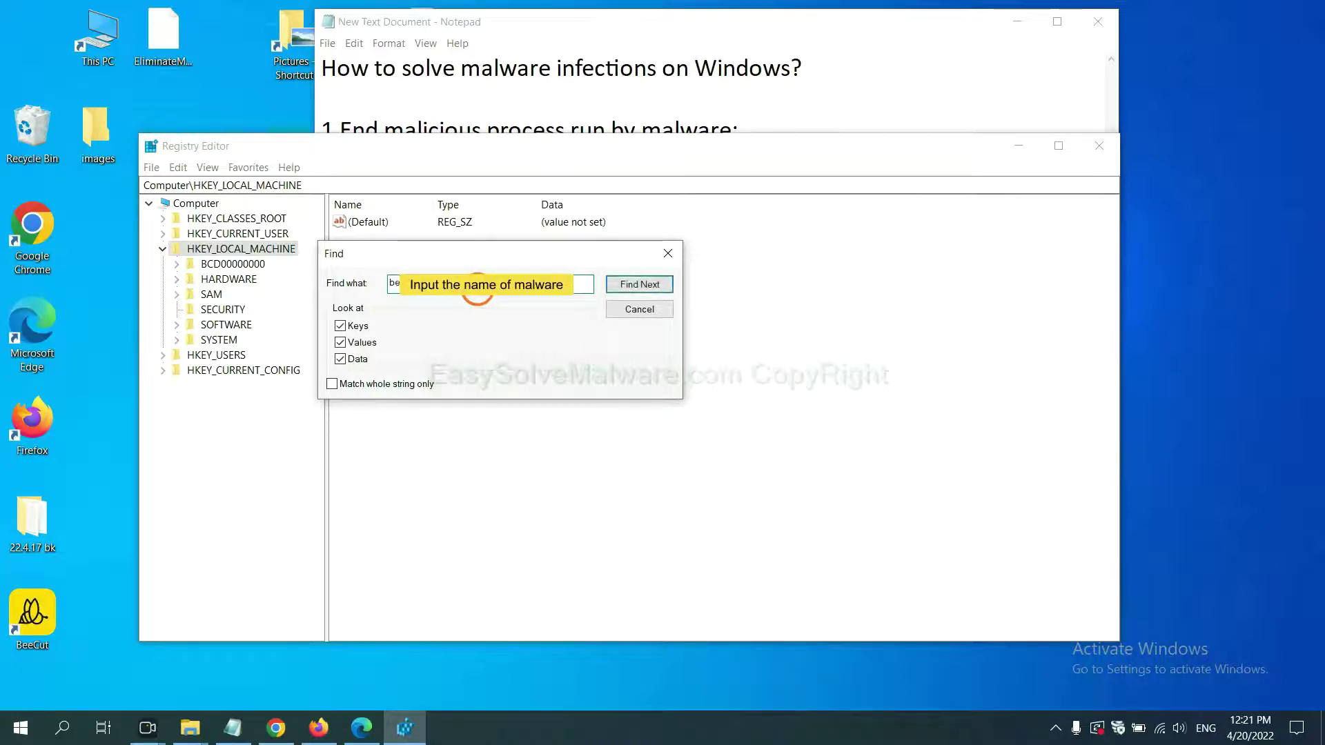
click(639, 284)
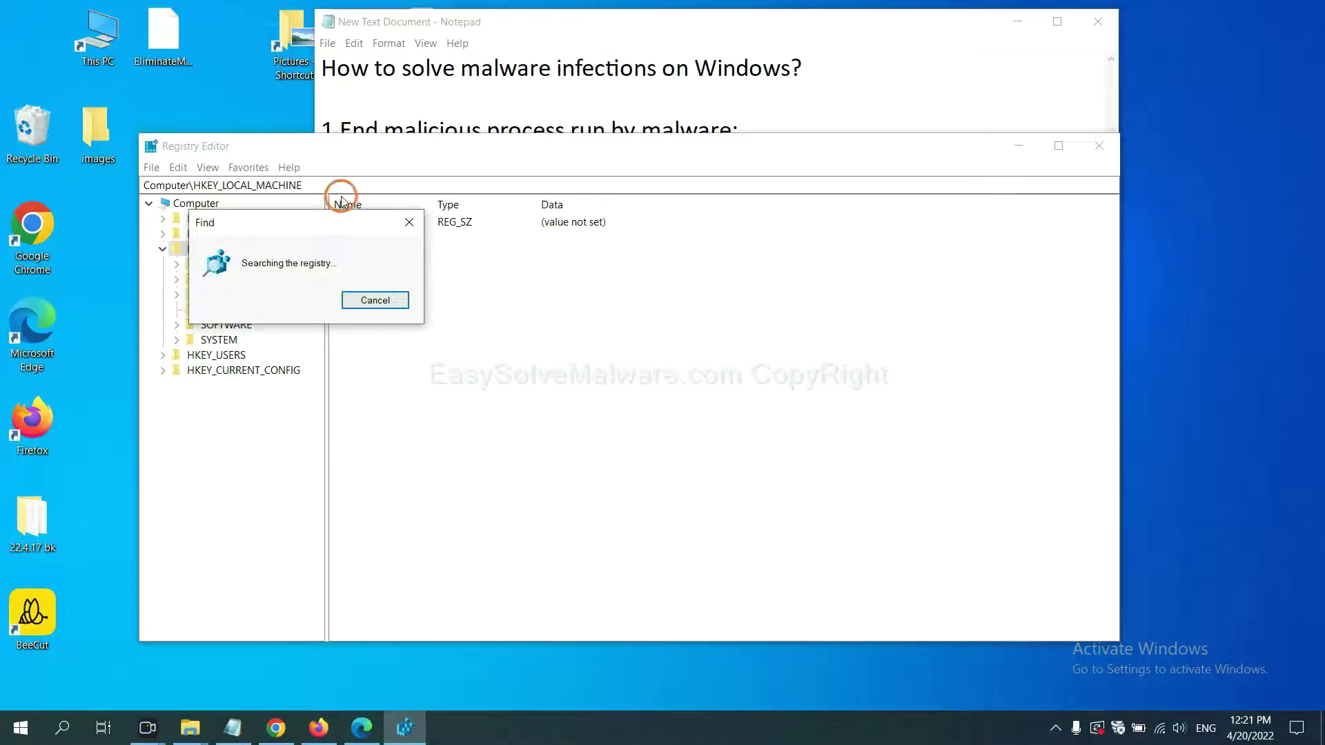
drag(328, 219, 559, 254)
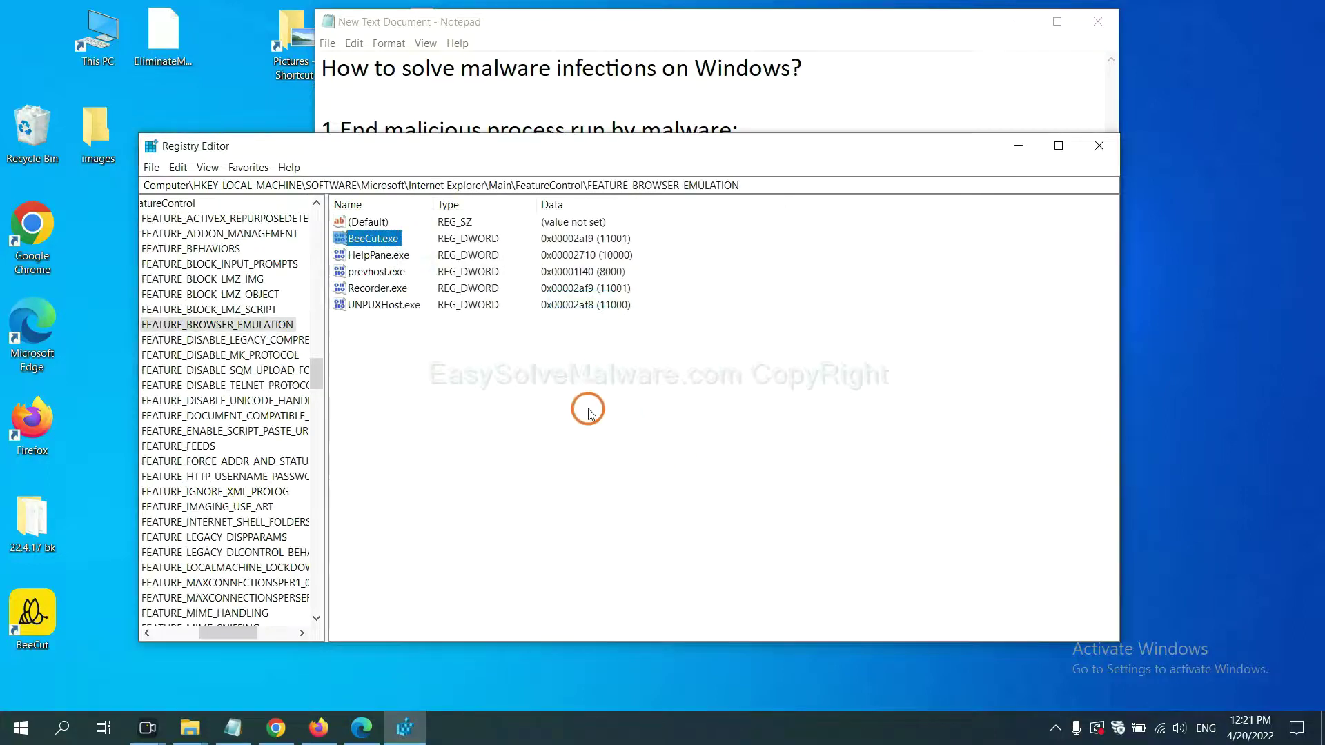
drag(221, 632, 213, 632)
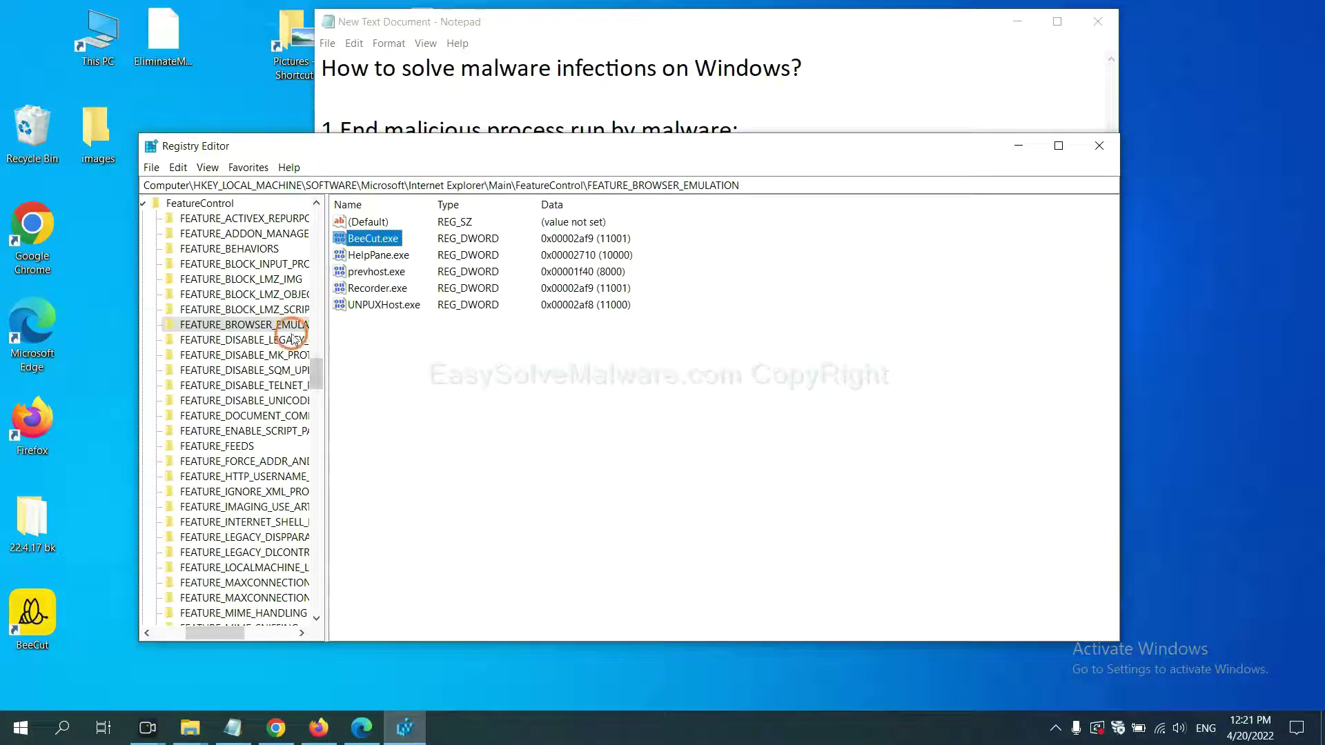
right_click(269, 327)
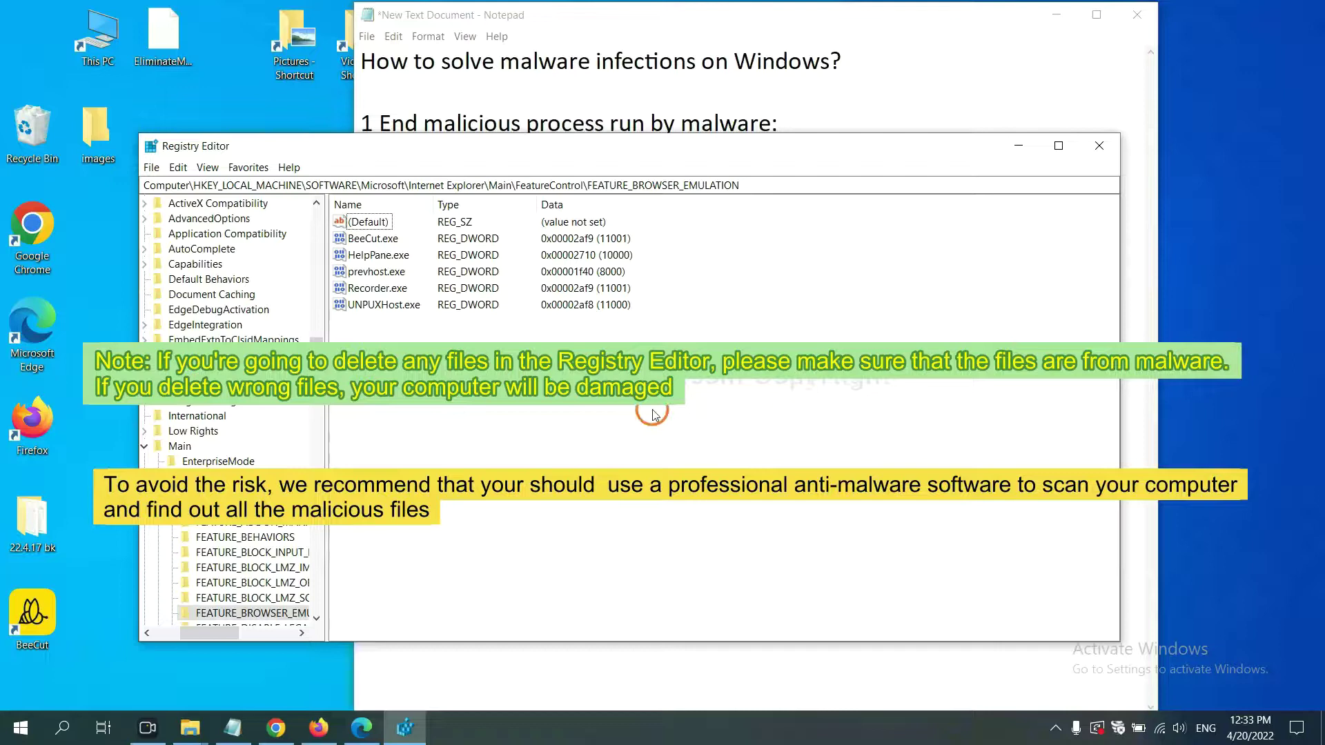
click(632, 419)
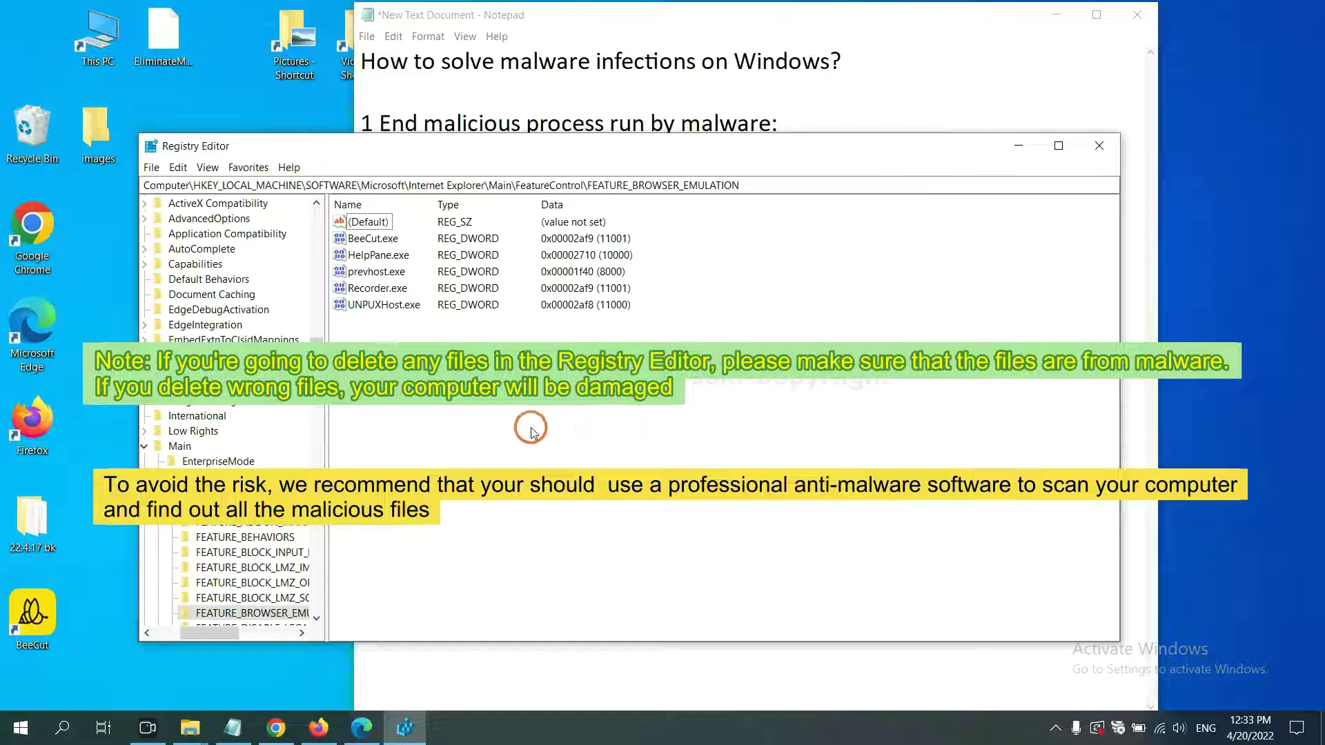
click(304, 476)
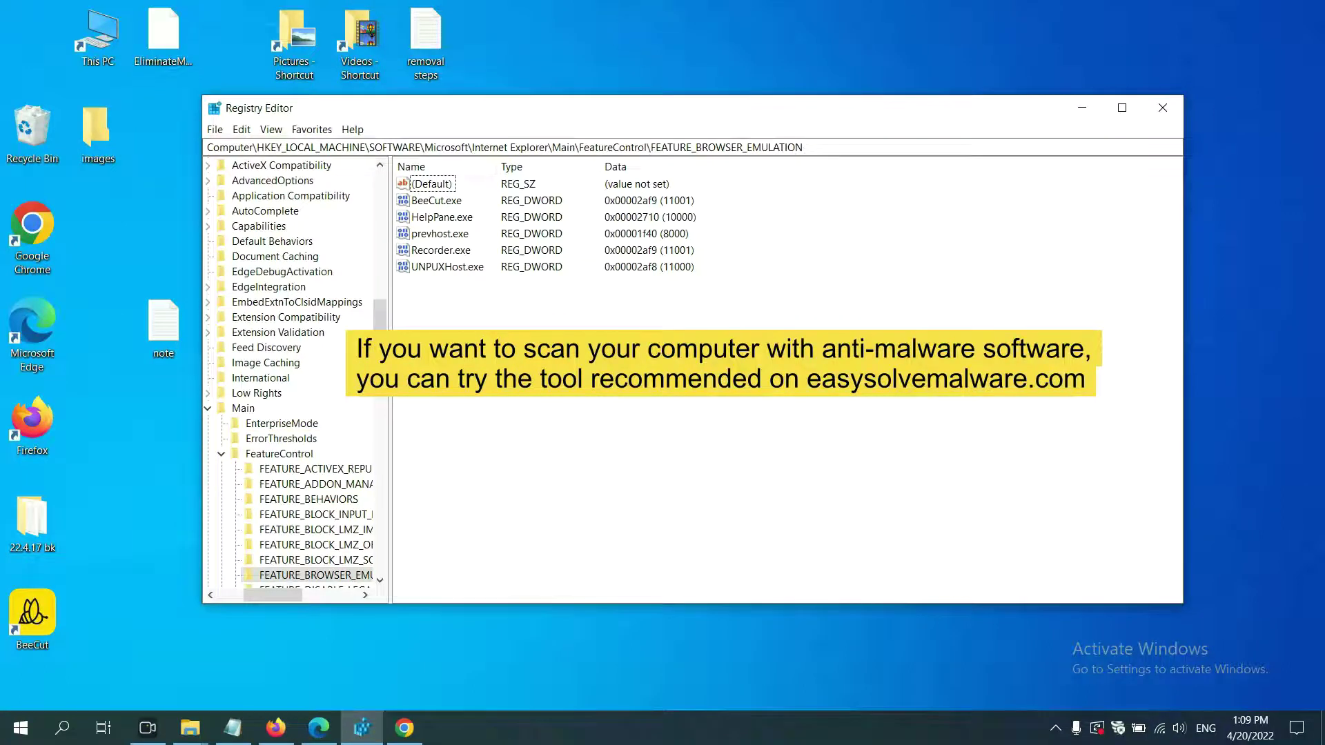
Bring the easysolvemalware.com removal guide forward in Chrome.
click(404, 728)
scroll(961, 448, down, 1)
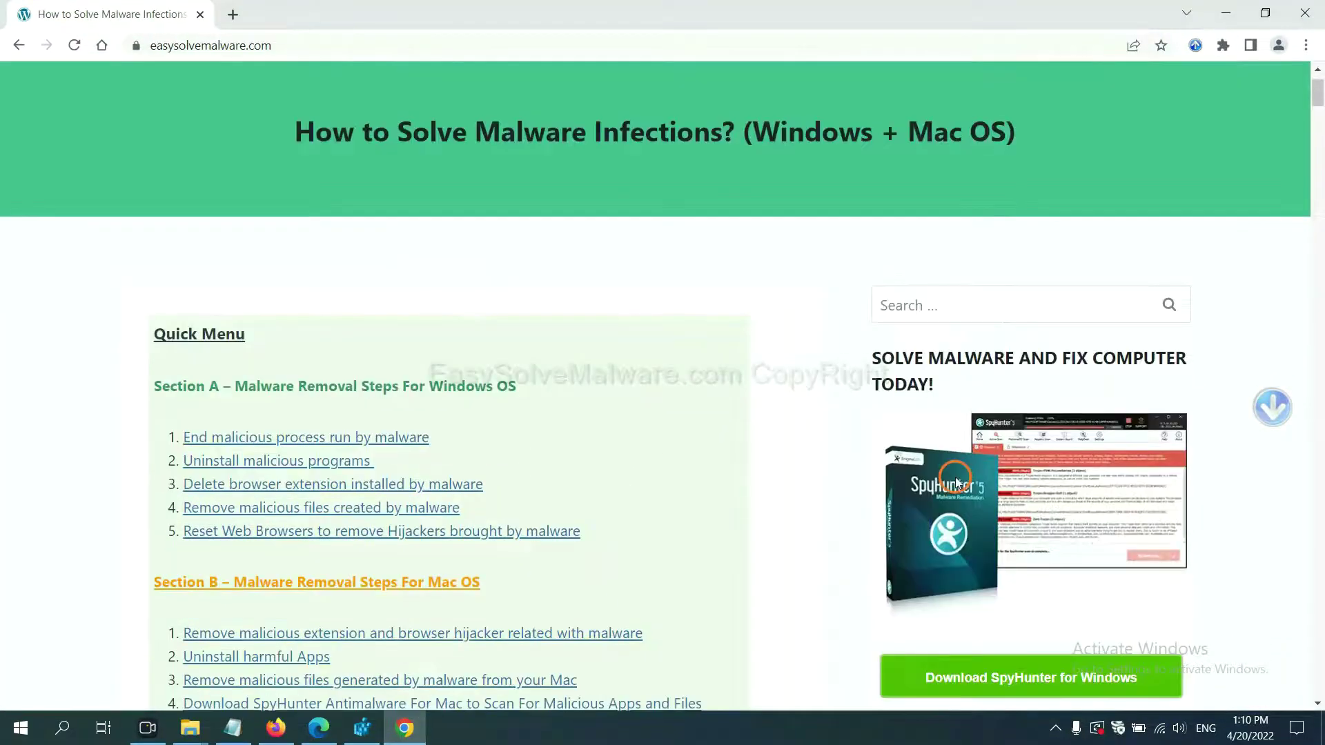
scroll(955, 483, up, 1)
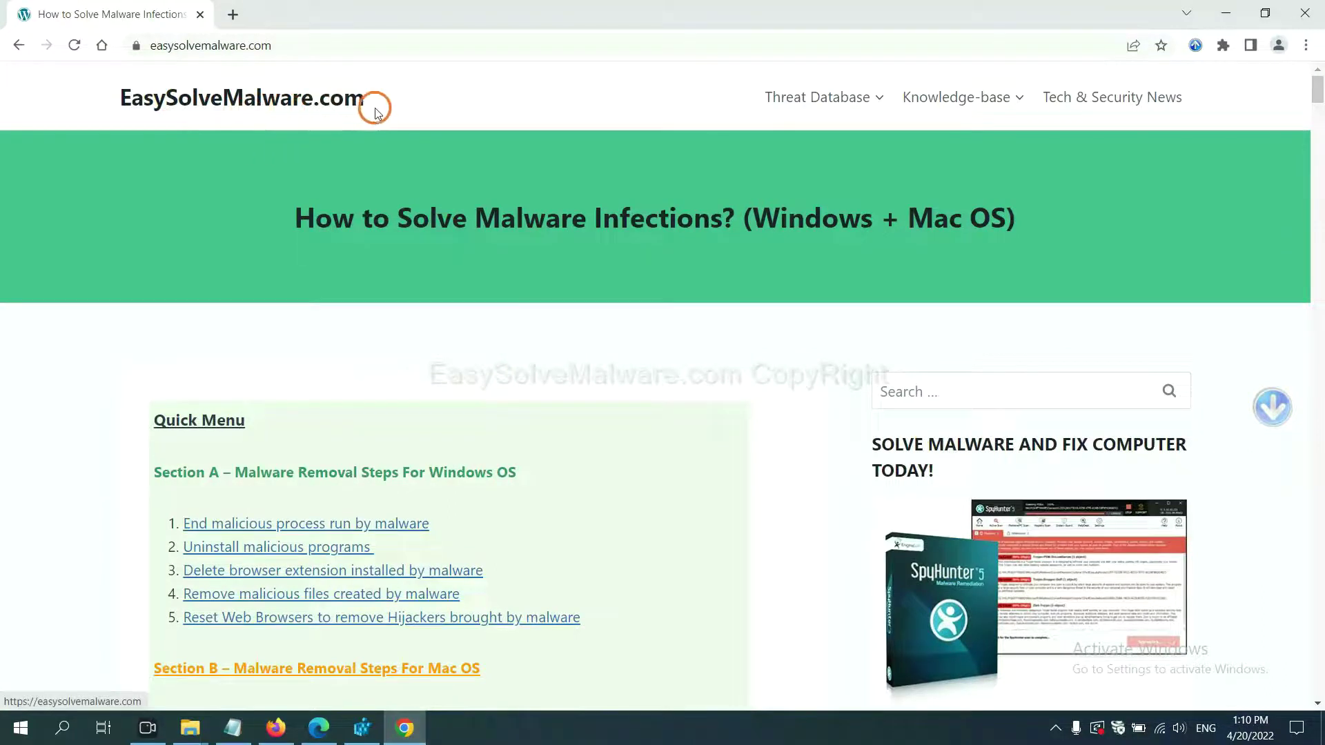
scroll(1087, 467, down, 2)
scroll(1104, 515, down, 2)
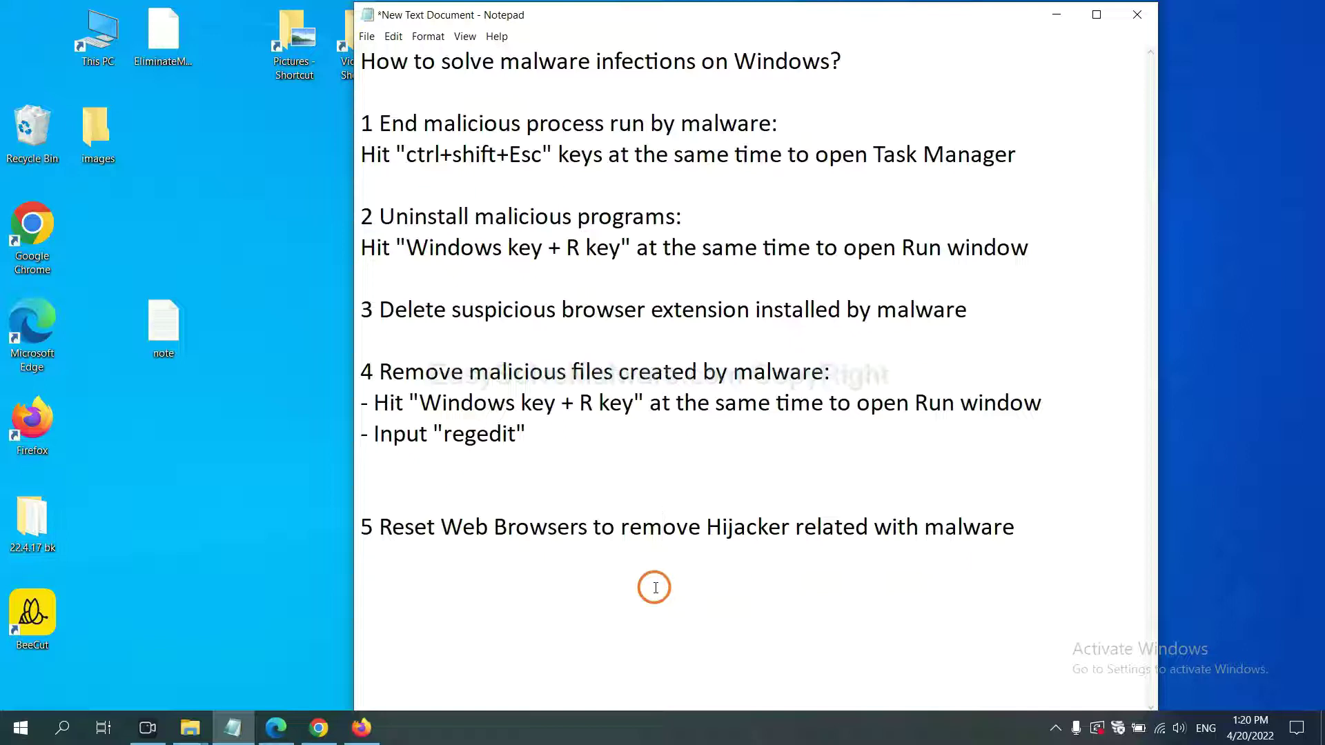
Ask Chrome Settings to restore settings to their original defaults.
click(317, 729)
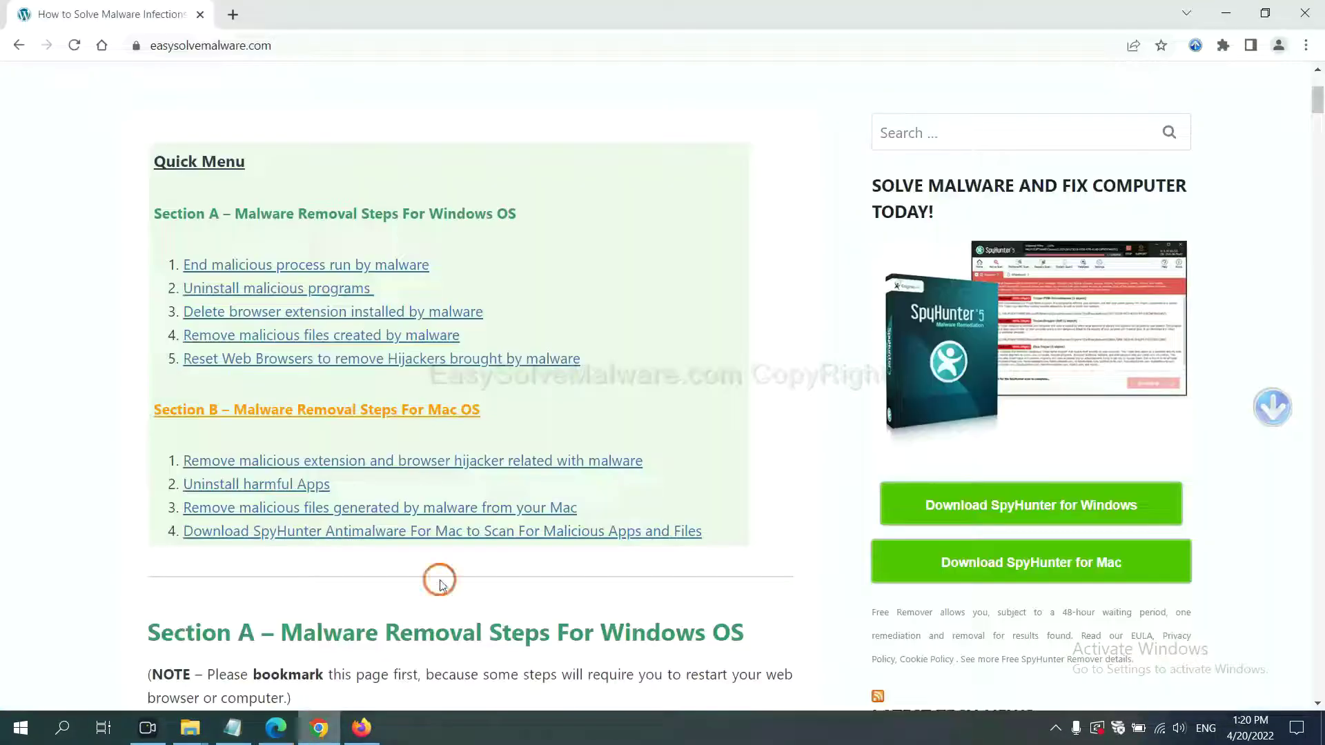
click(1309, 48)
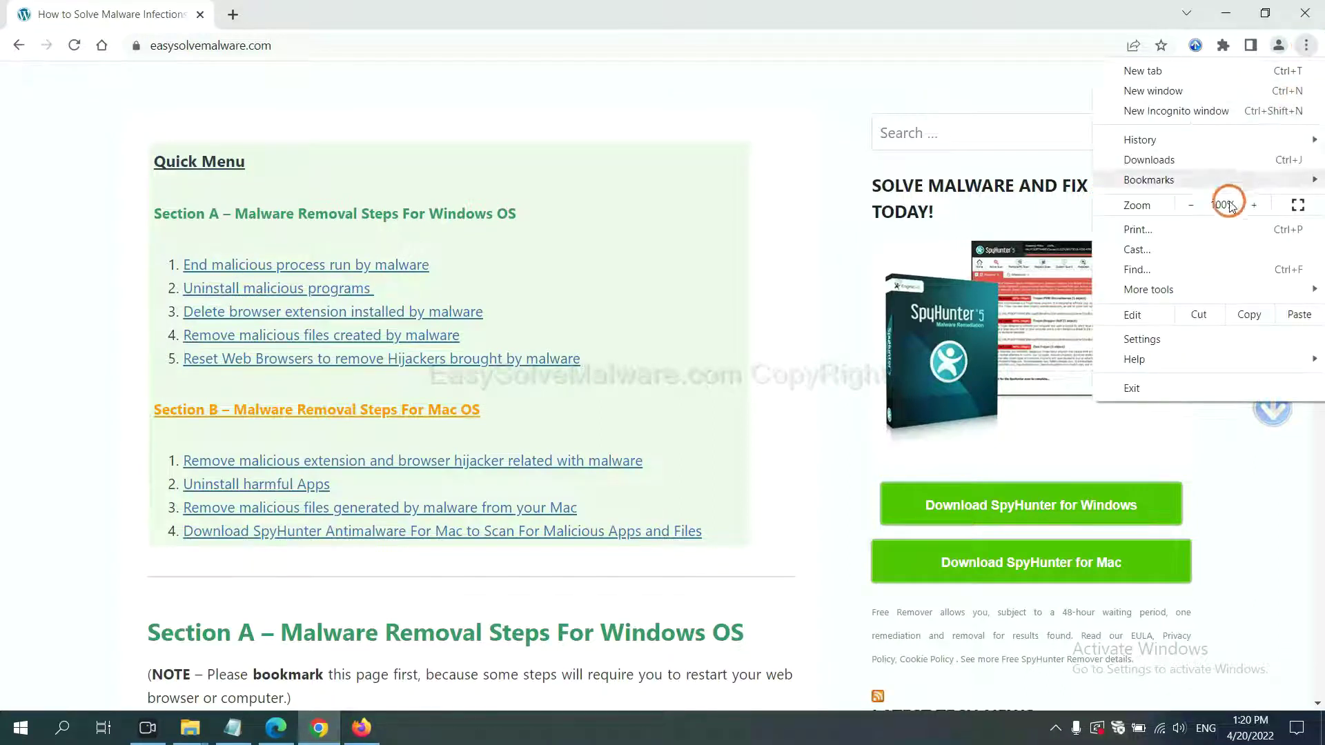
click(1159, 336)
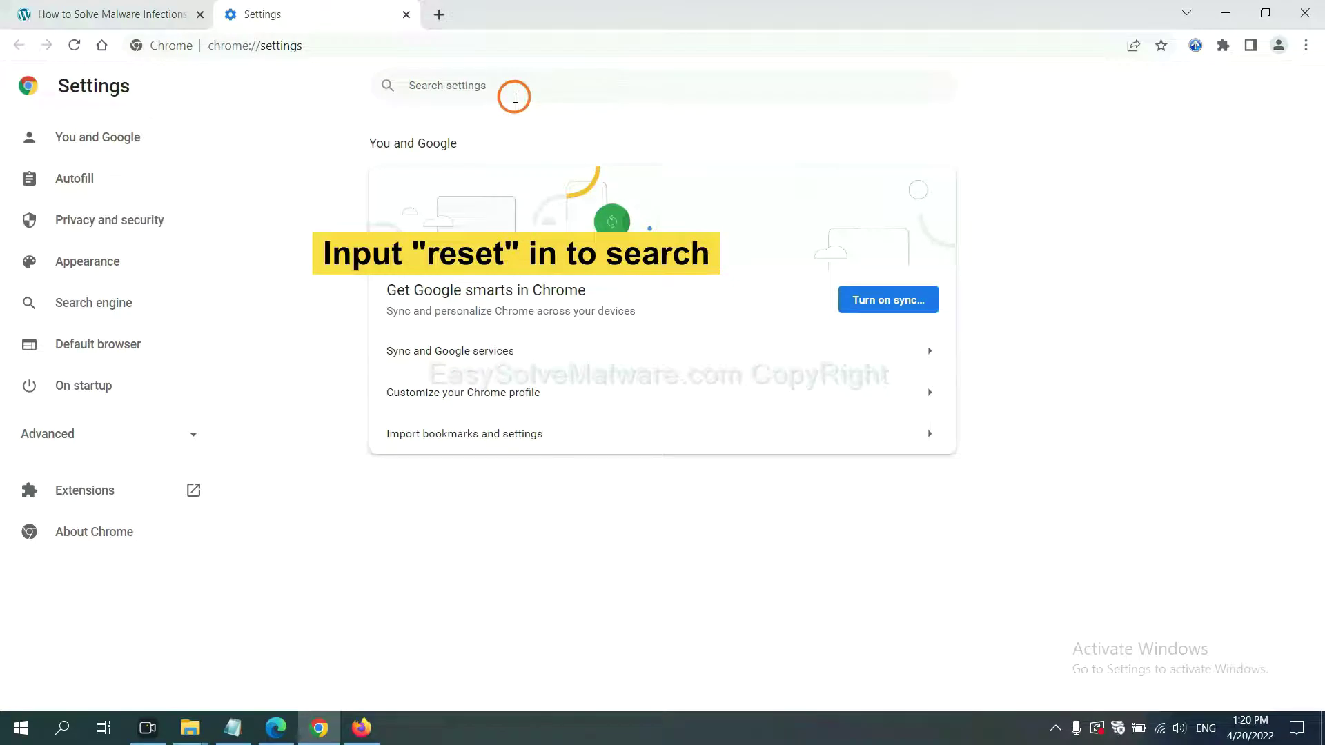
text(reset)
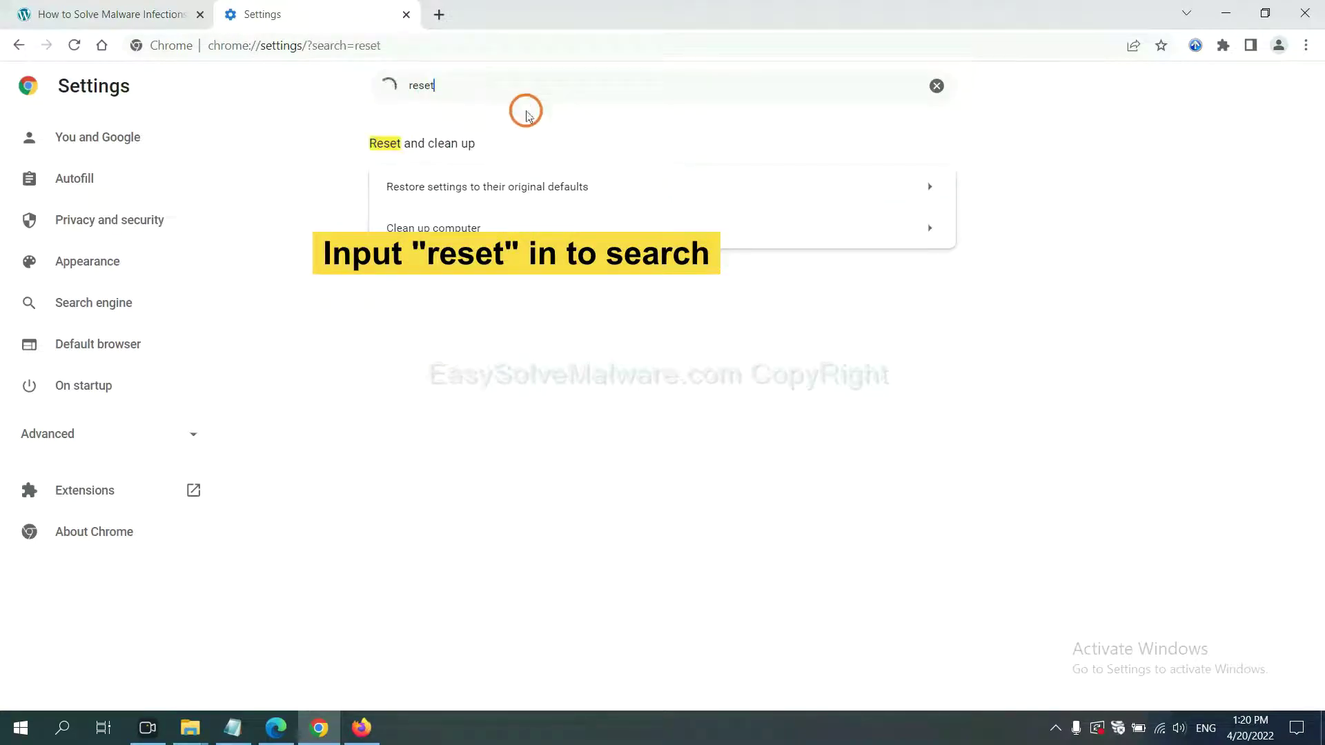
click(570, 186)
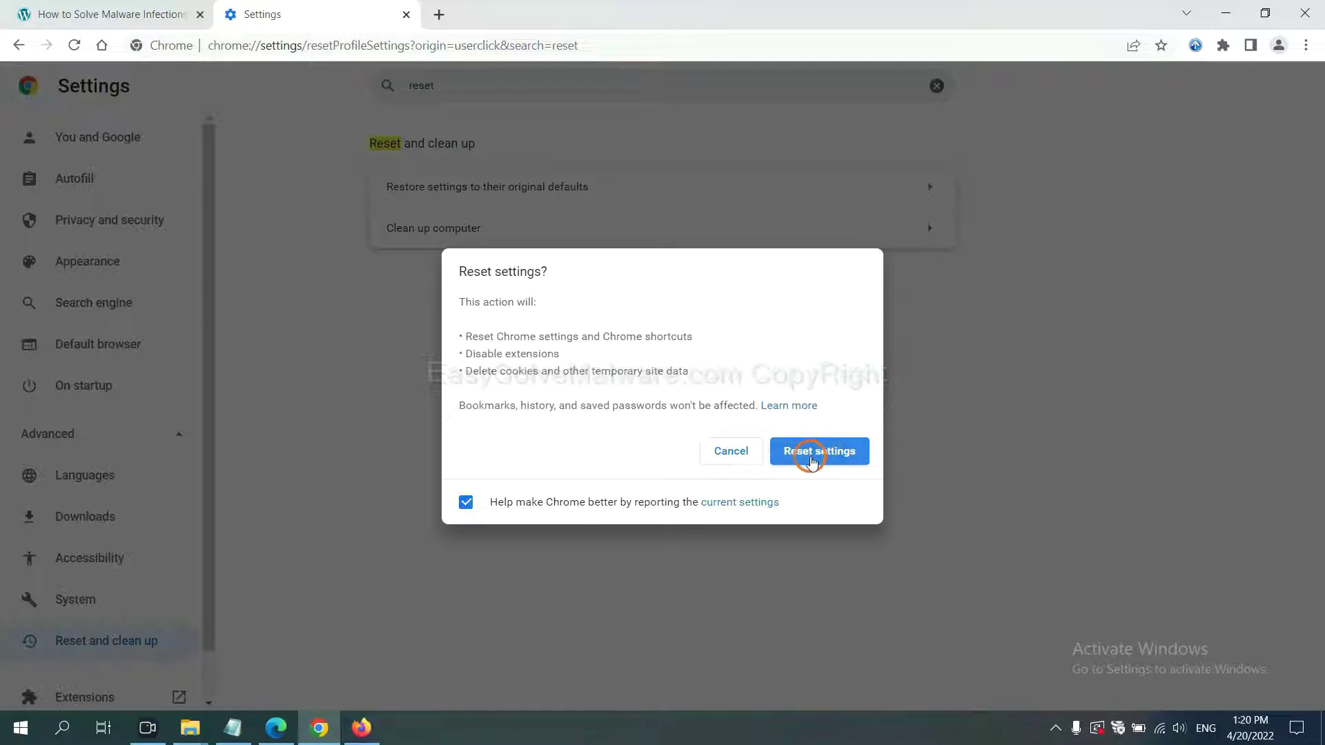
click(367, 726)
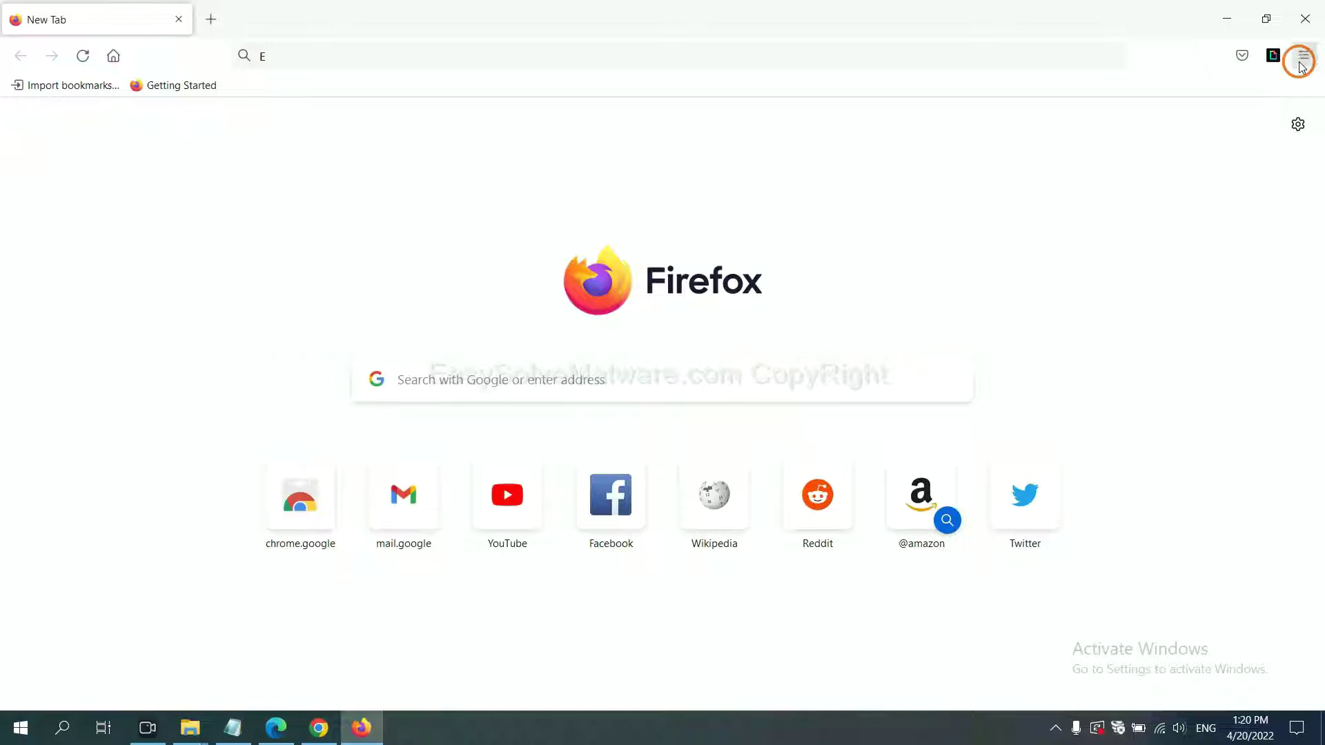
Request a Firefox refresh to default settings from Troubleshooting Information.
click(1302, 60)
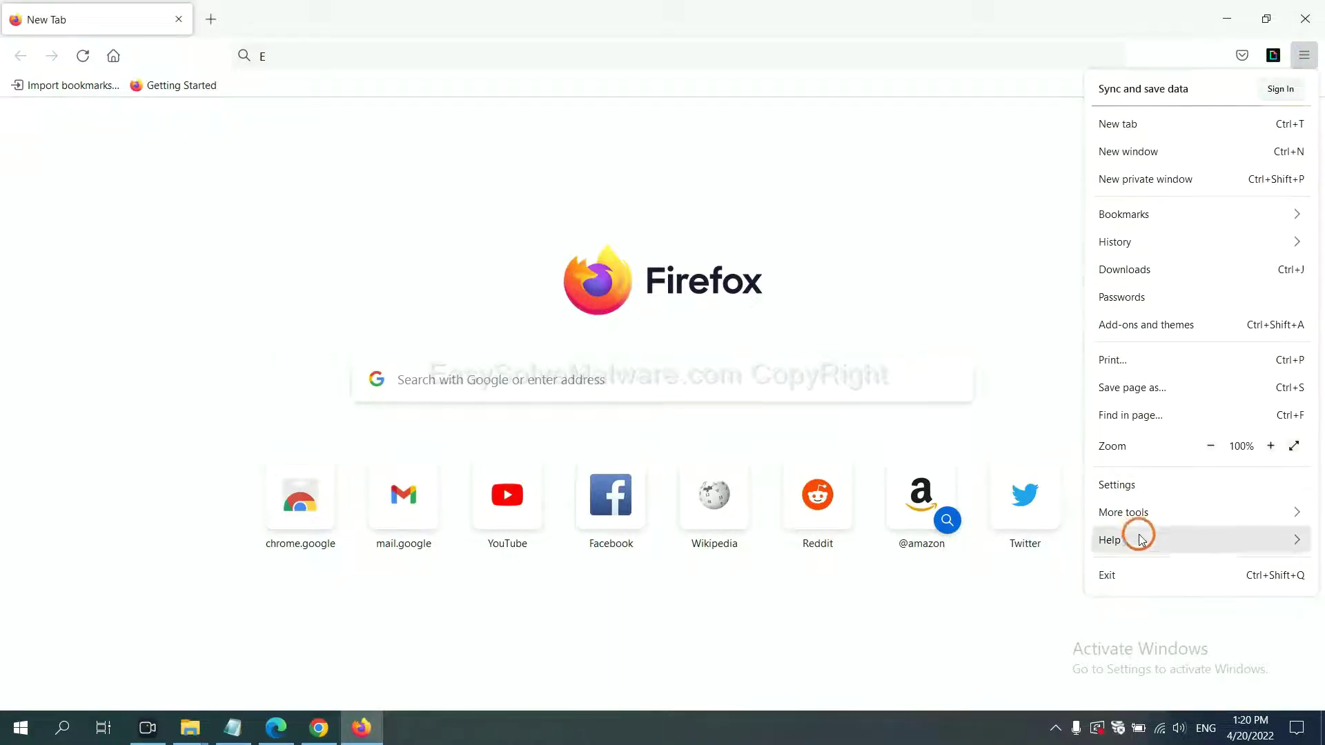
click(1139, 540)
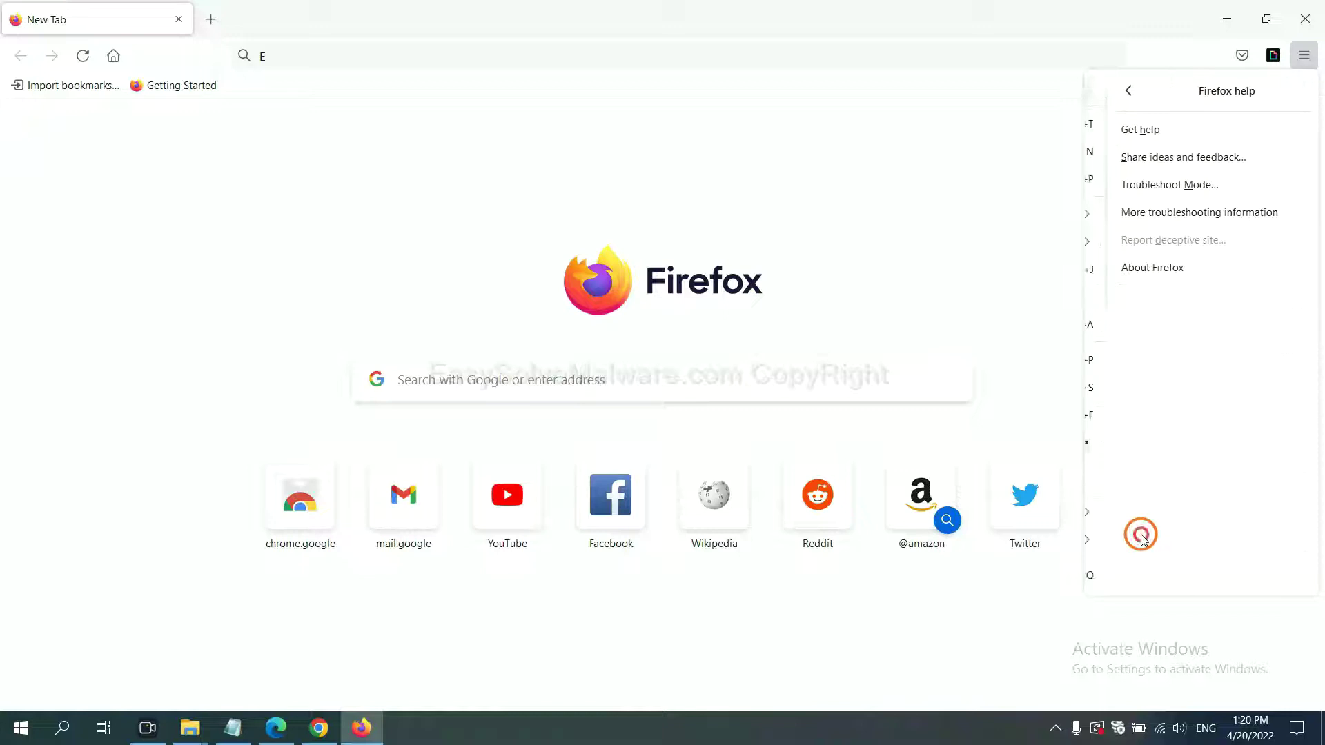
click(1163, 215)
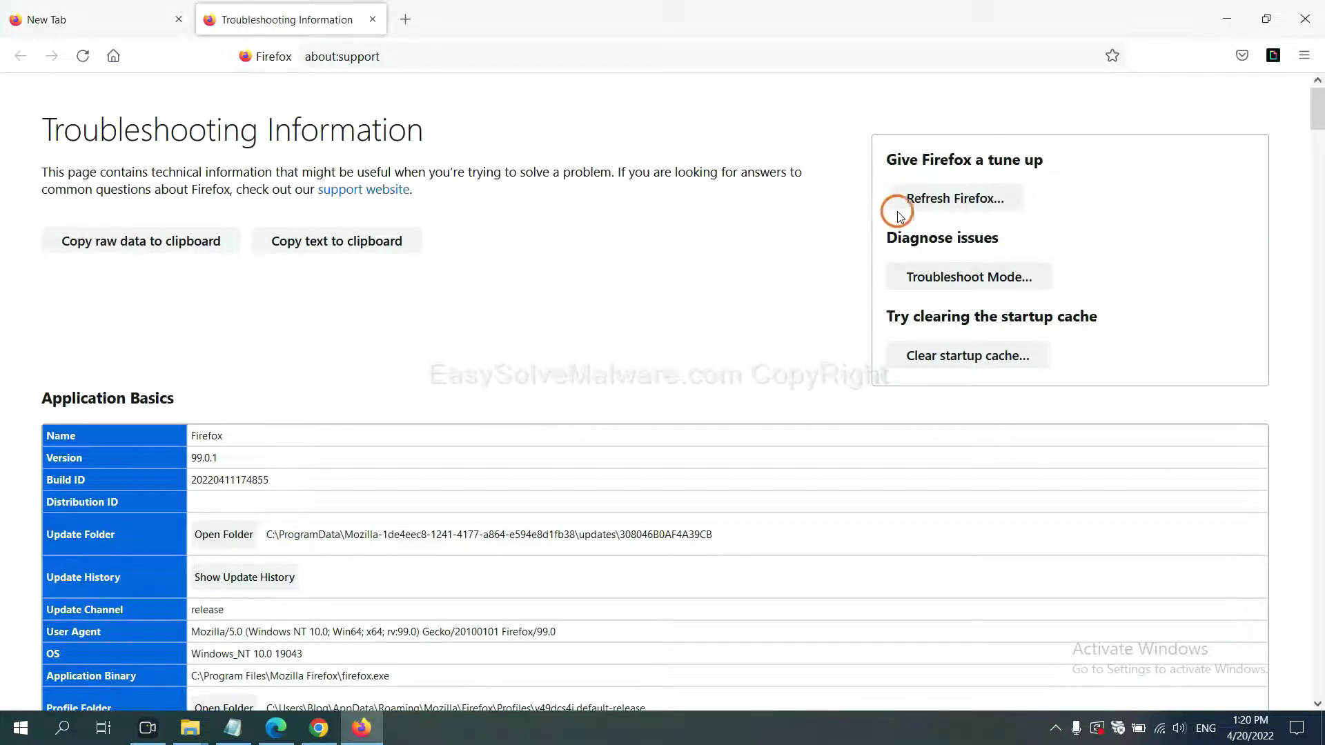
click(931, 200)
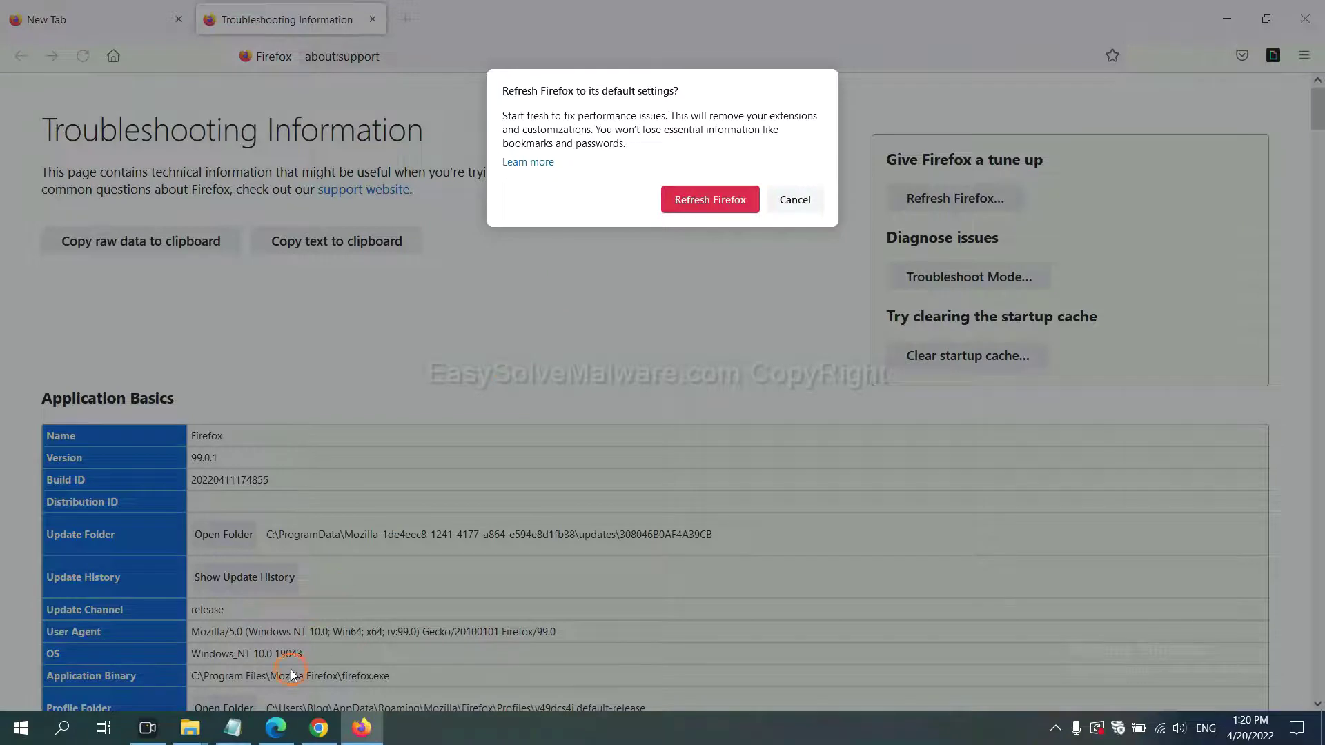
click(276, 728)
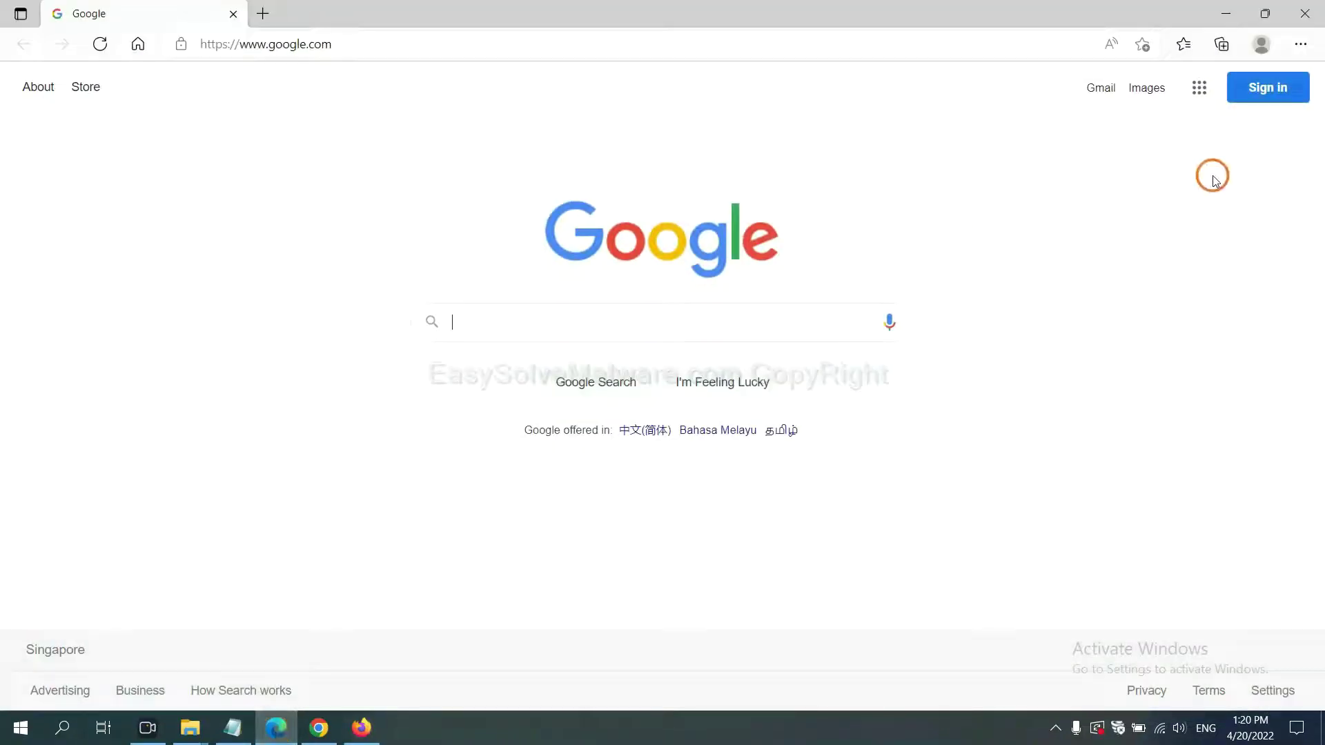
Ask Edge Settings to restore settings to their default values.
click(1300, 46)
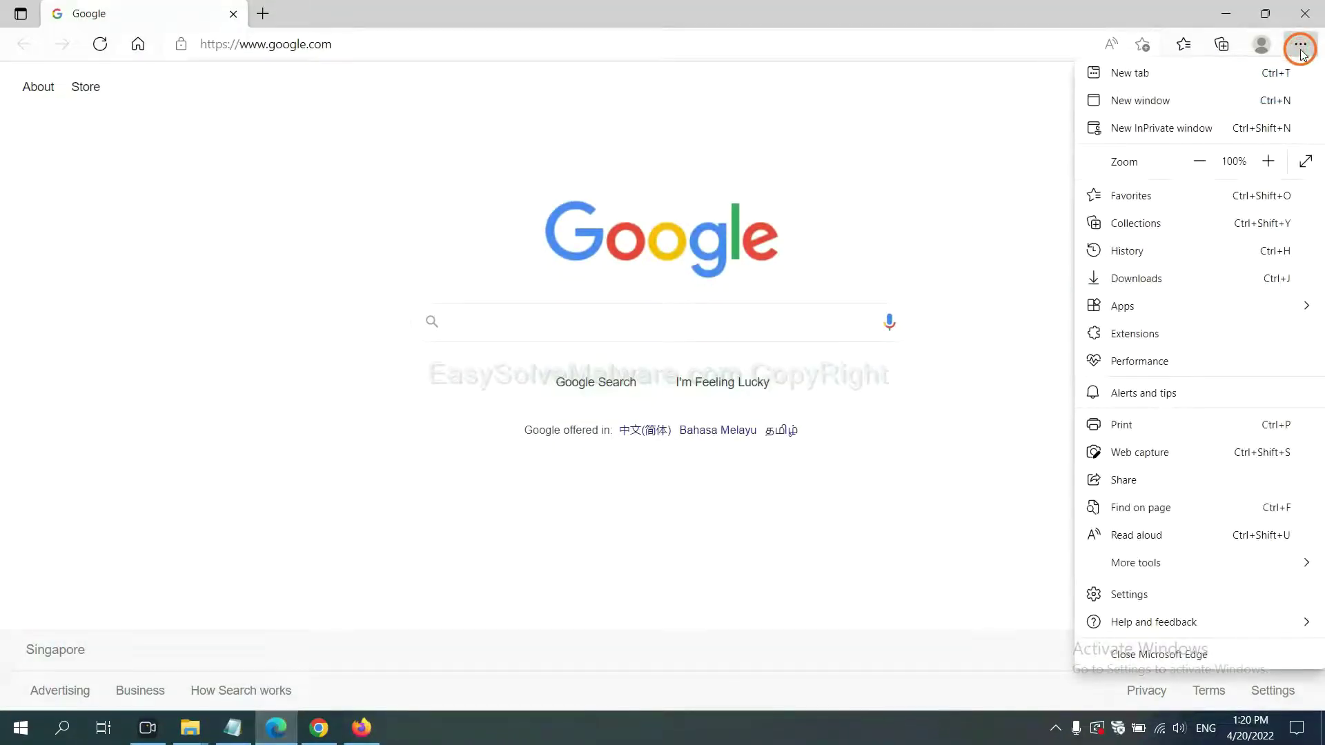
click(1130, 594)
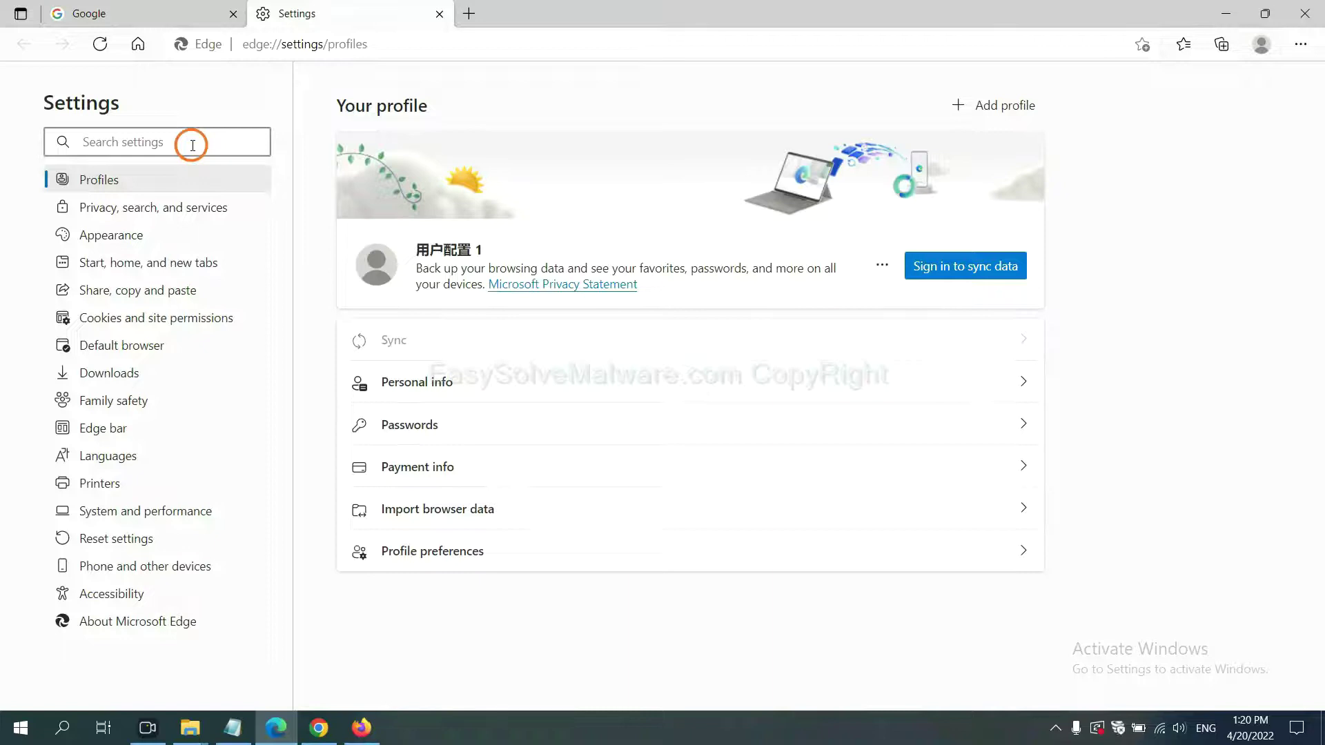
text(re)
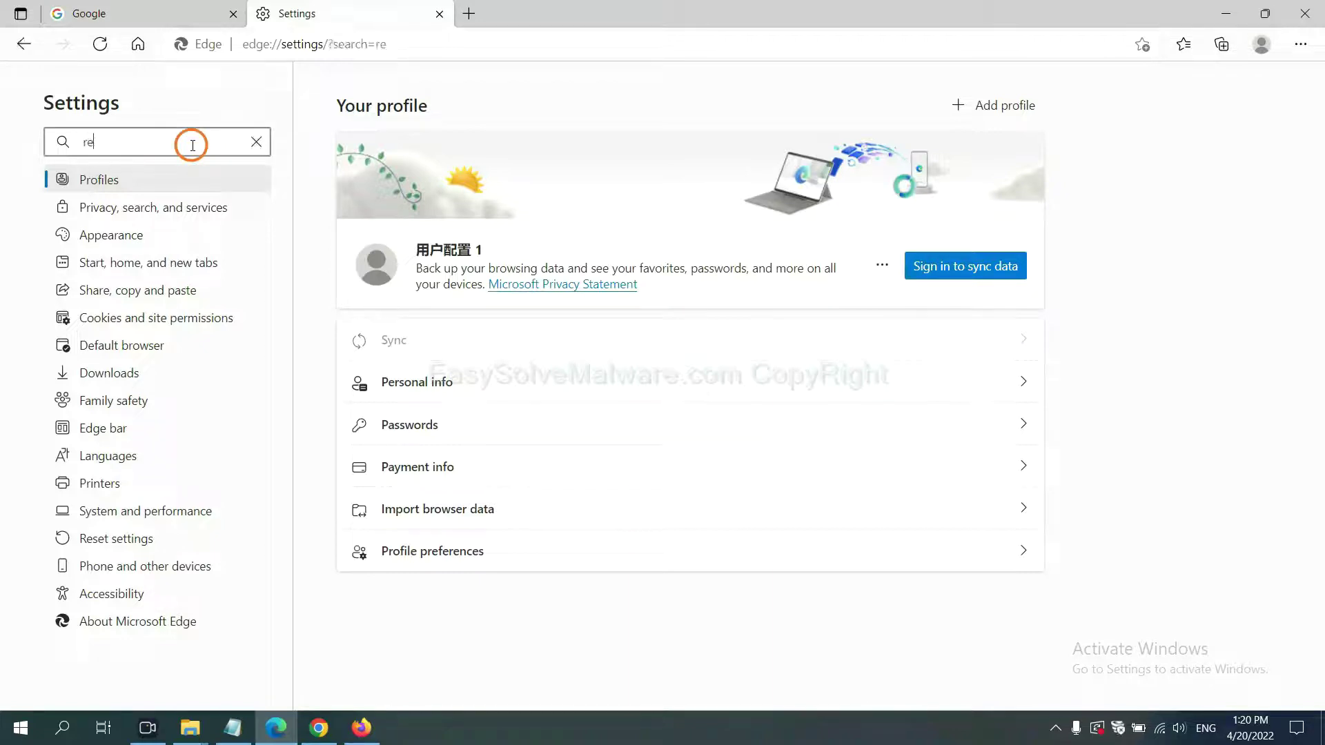
text(set)
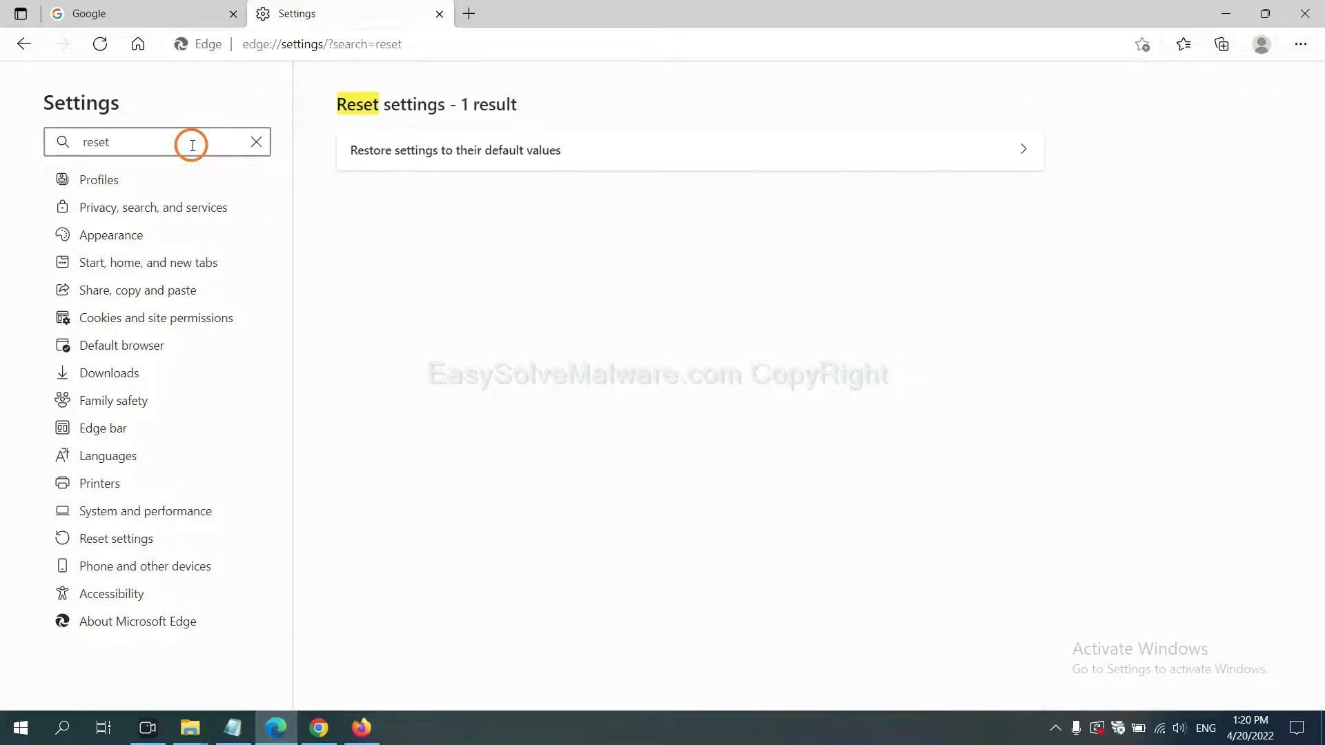
click(464, 149)
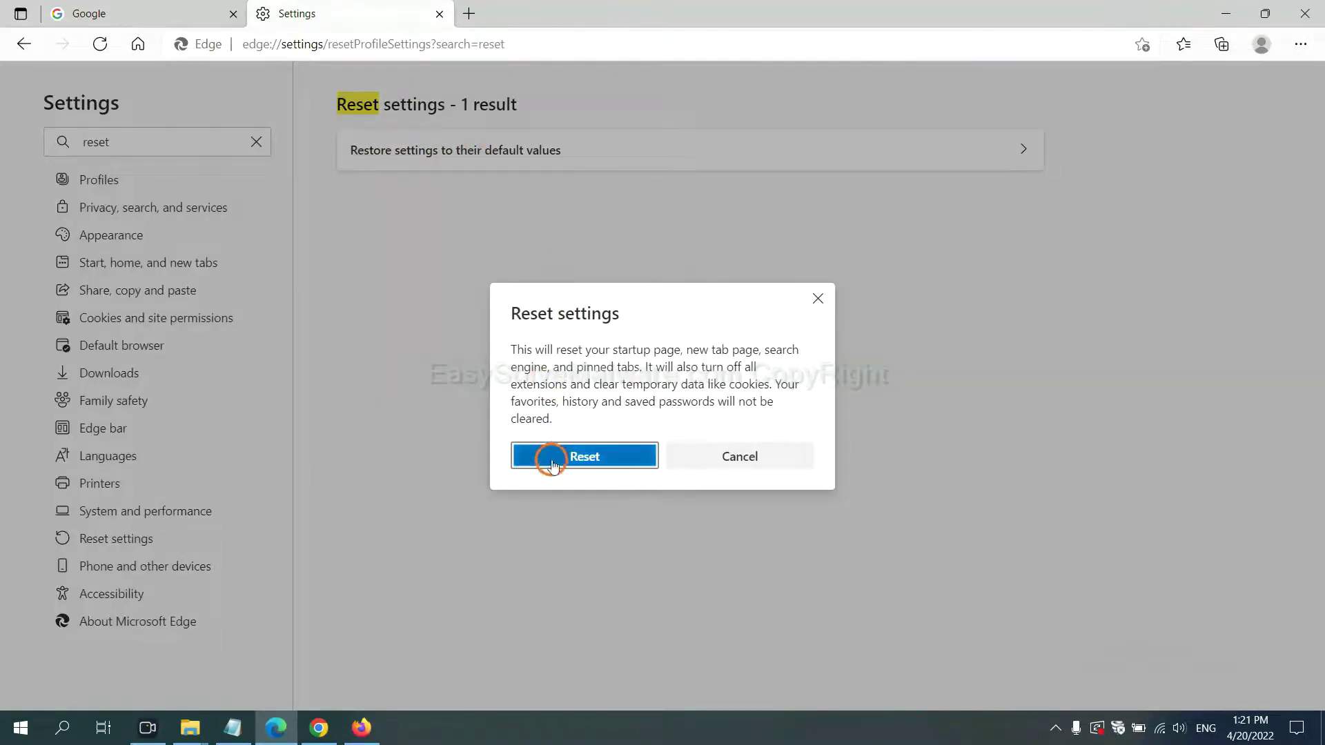